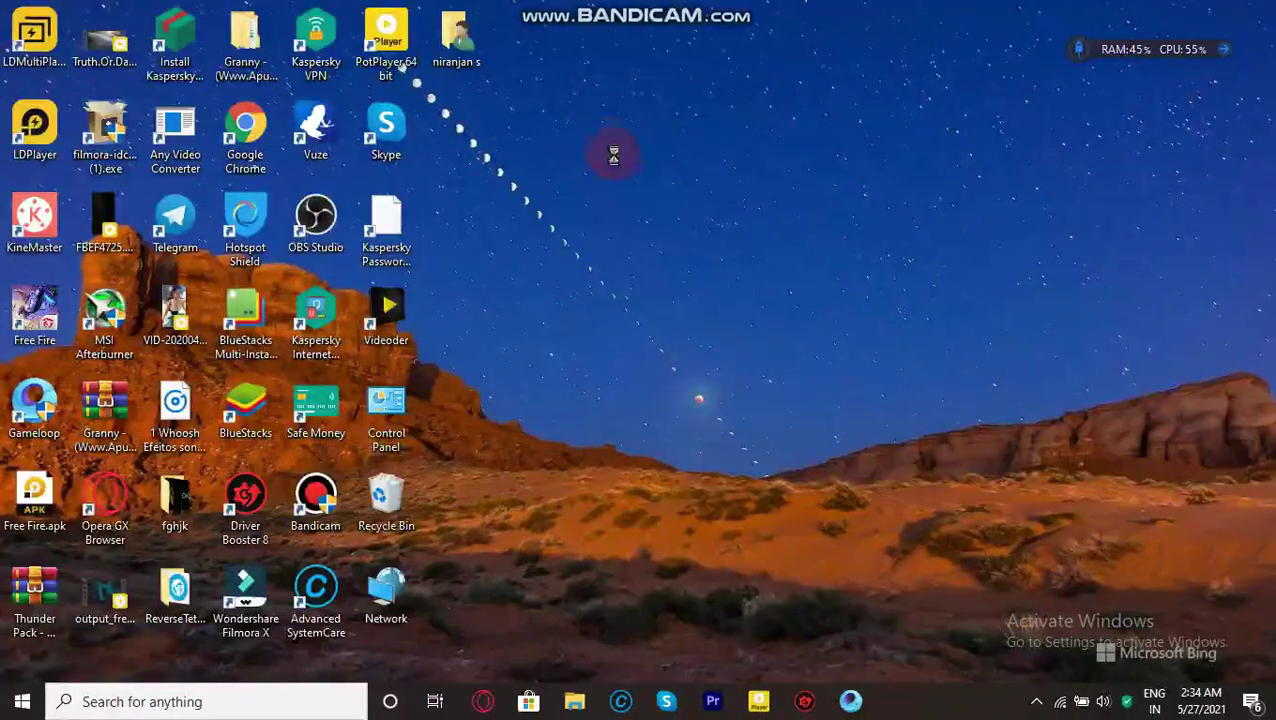
{"action": "right_click", "coordinate": [595, 136]}
{"action": "left_click", "coordinate": [628, 186]}
{"action": "right_click", "coordinate": [624, 163]}
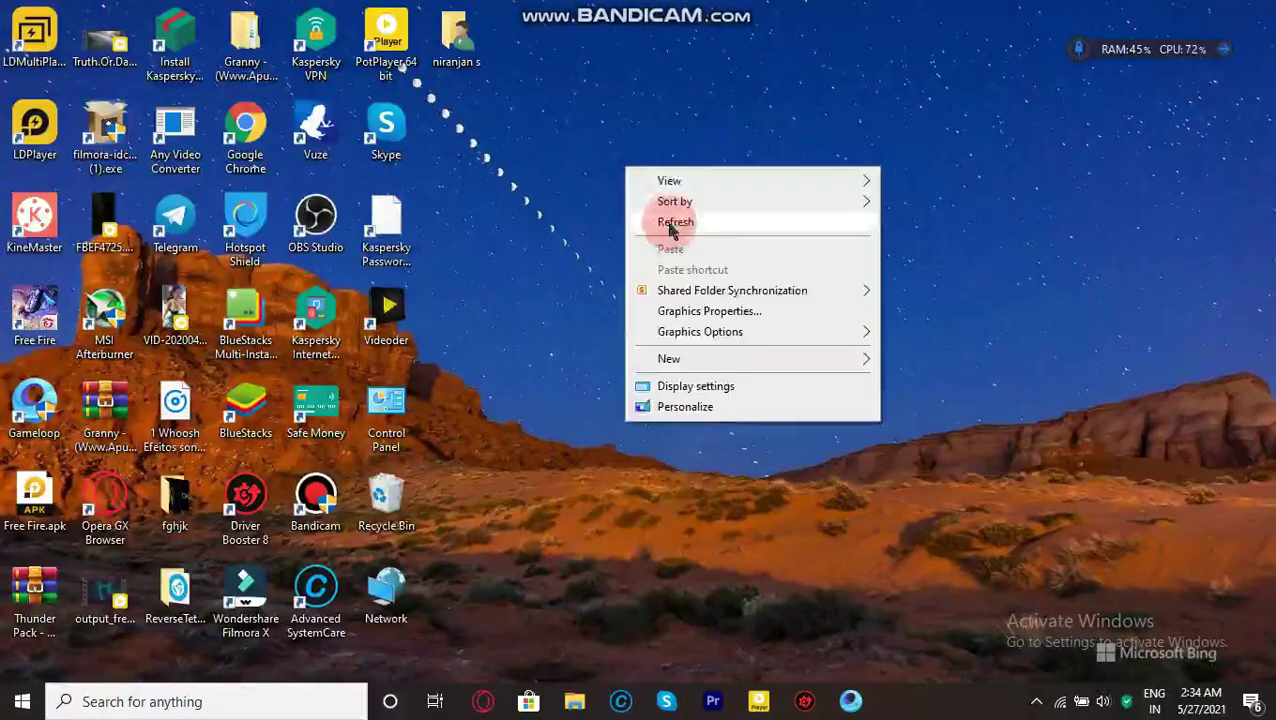
{"action": "left_click", "coordinate": [668, 222]}
{"action": "right_click", "coordinate": [665, 196]}
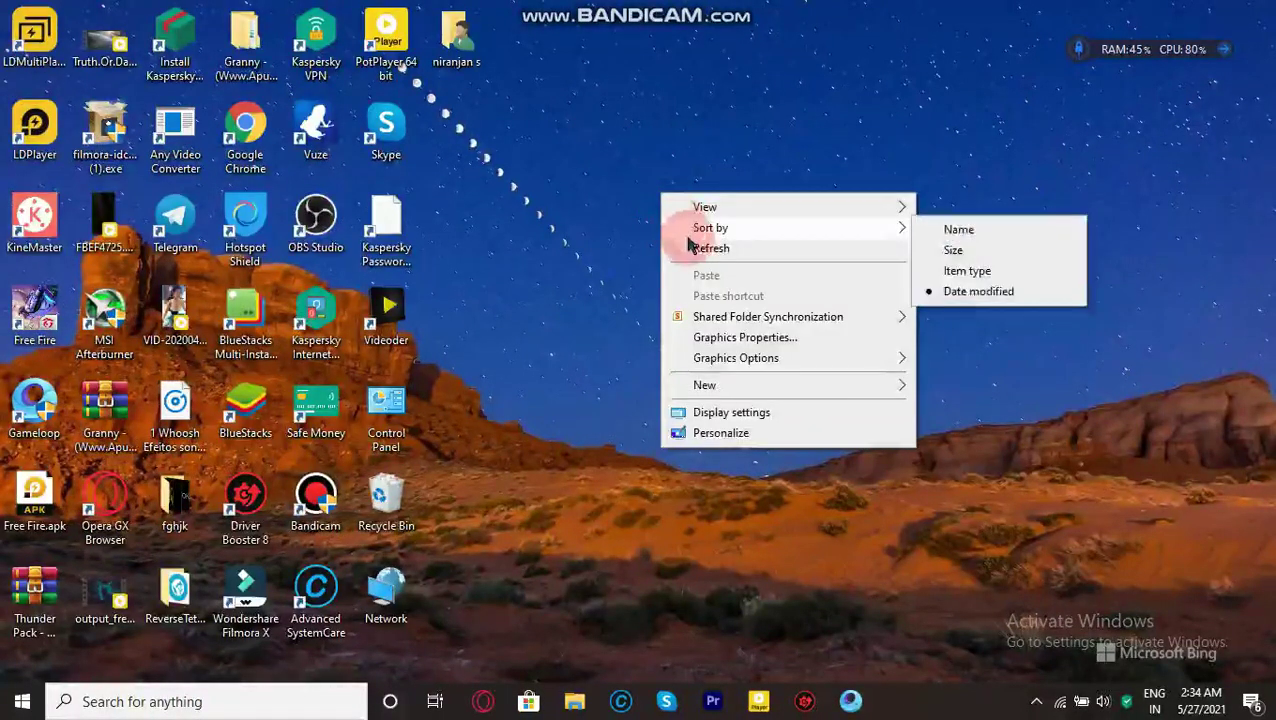
{"action": "left_click", "coordinate": [682, 244]}
{"action": "right_click", "coordinate": [676, 216]}
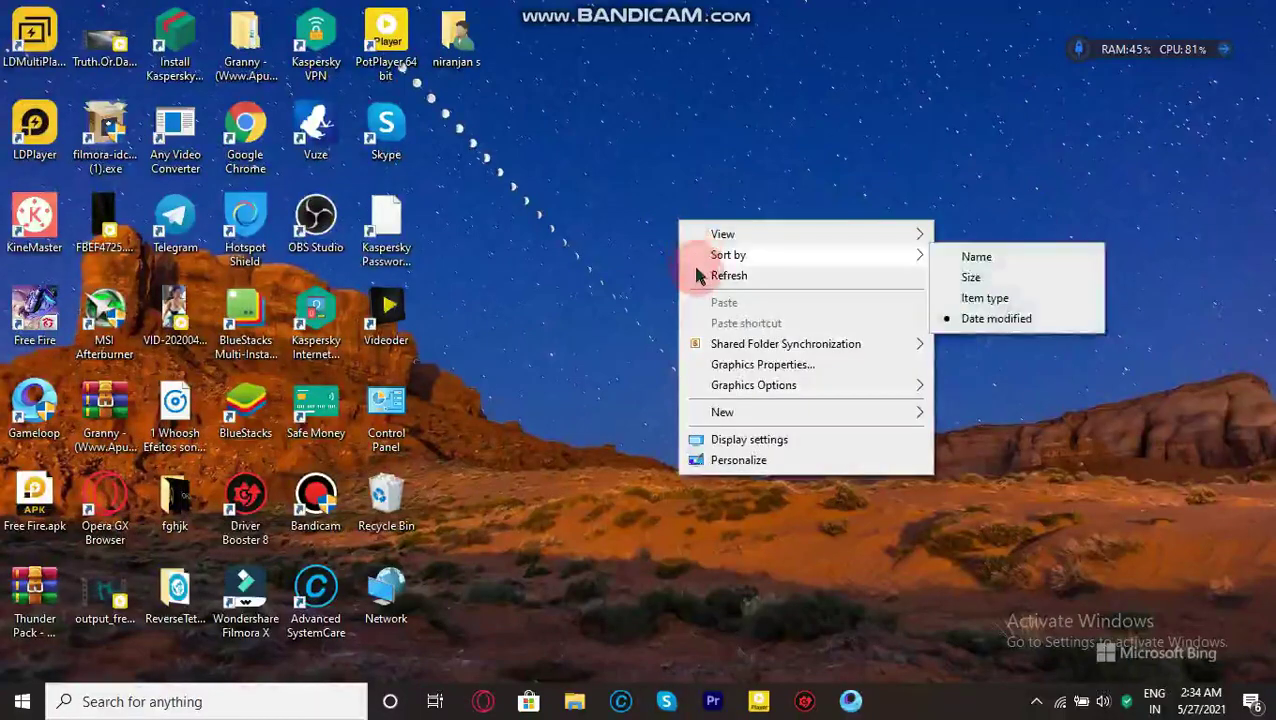
{"action": "left_click", "coordinate": [695, 272]}
{"action": "right_click", "coordinate": [590, 143]}
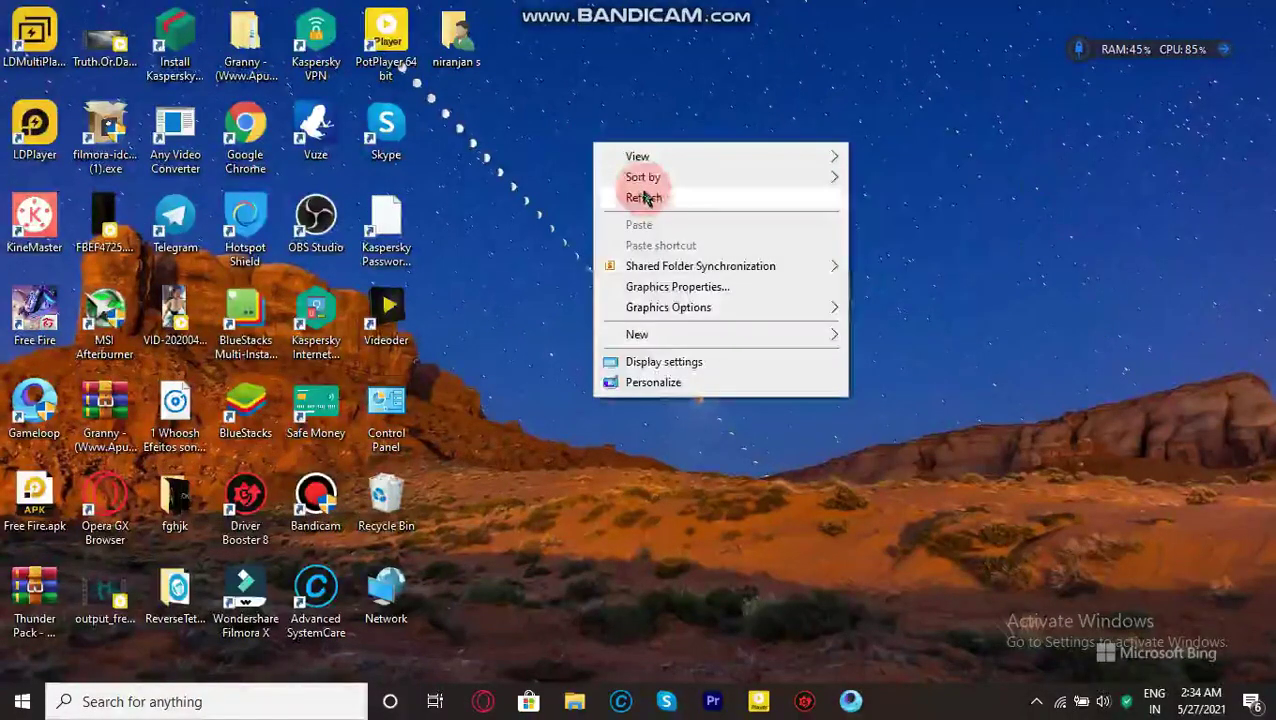
{"action": "left_click", "coordinate": [641, 199]}
{"action": "right_click", "coordinate": [630, 148]}
{"action": "left_click", "coordinate": [664, 212]}
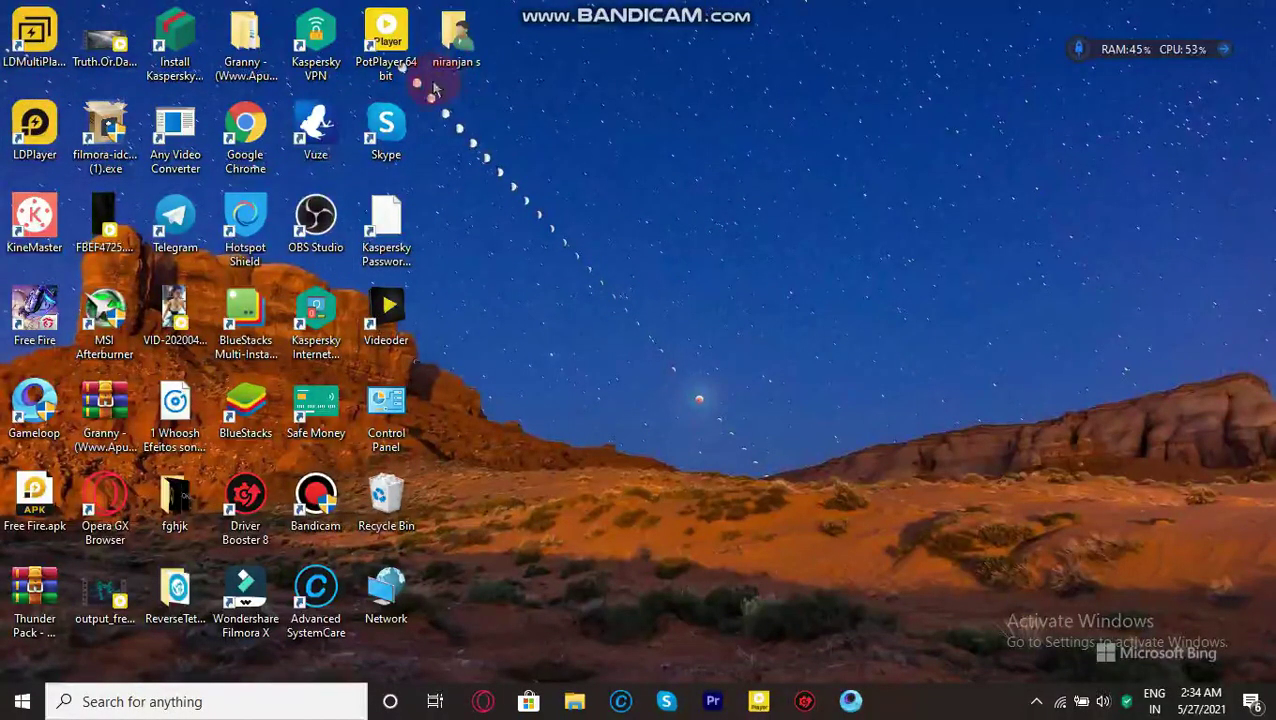
{"action": "right_click", "coordinate": [572, 86]}
{"action": "left_click", "coordinate": [593, 134]}
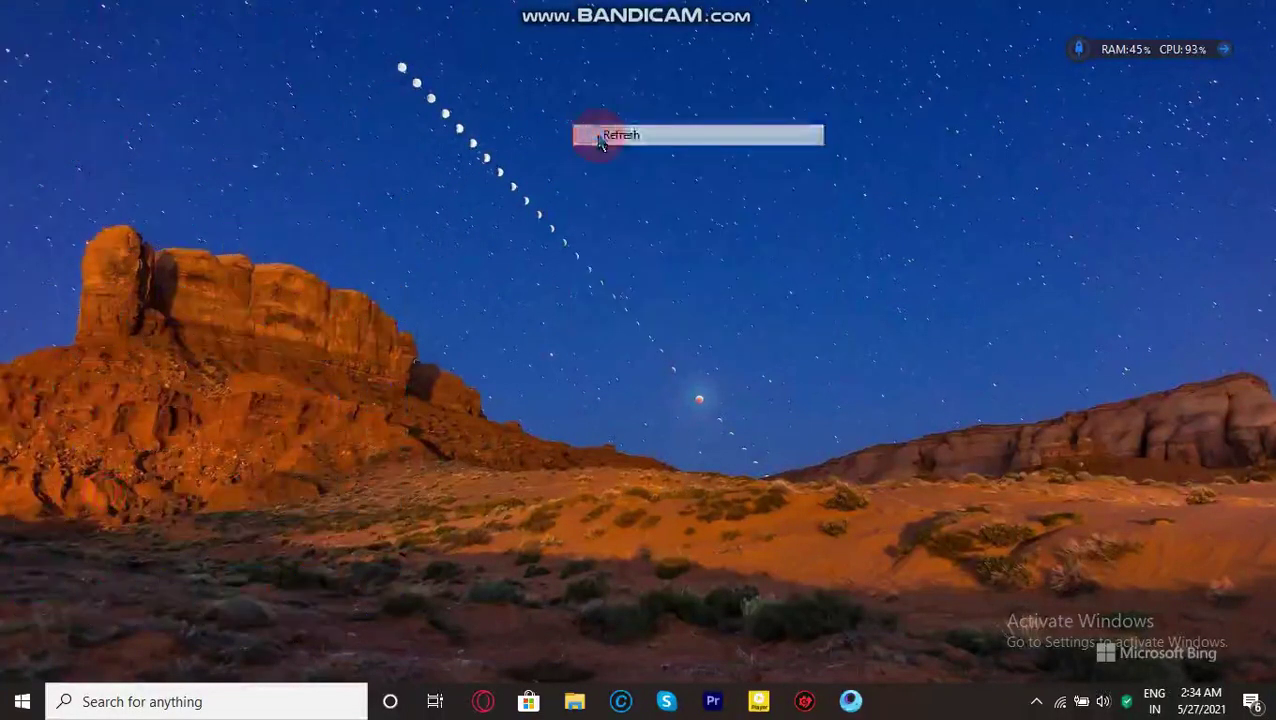
{"action": "right_click", "coordinate": [594, 136]}
{"action": "left_click", "coordinate": [618, 184]}
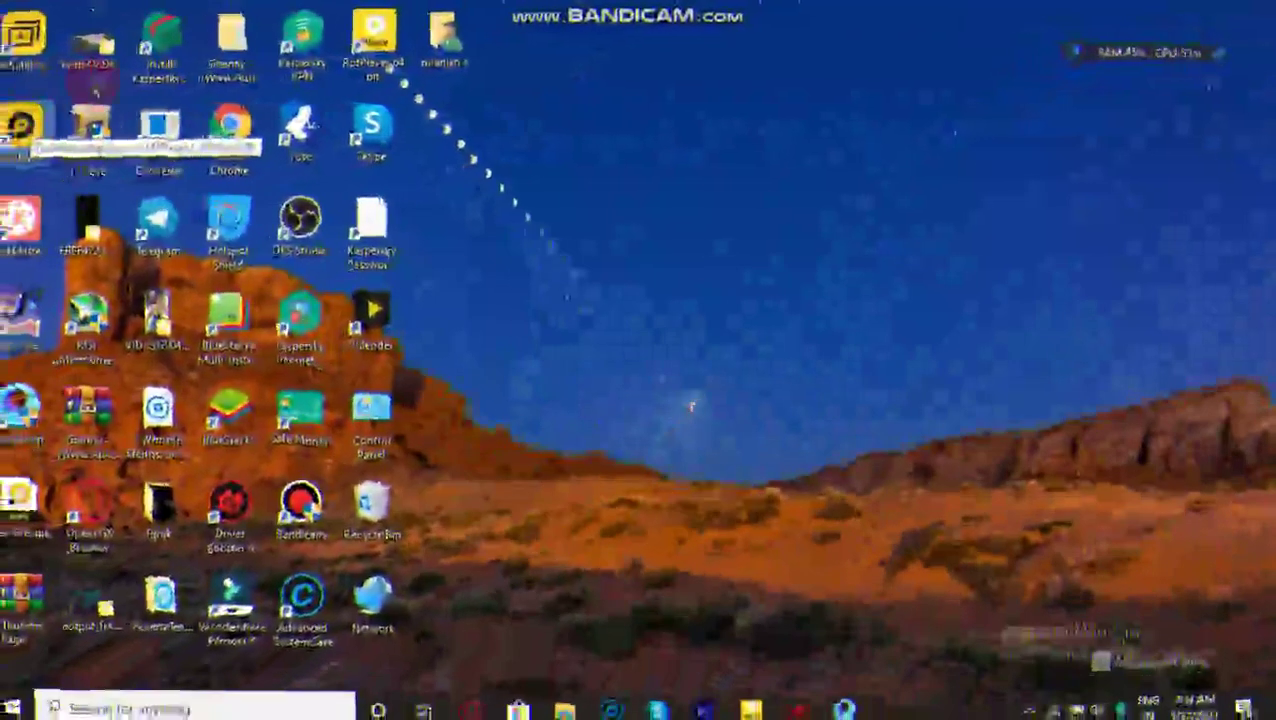
Open LDMultiPlayer and set the multi-play FPS to 30 in its Optimization settings.
{"action": "double_click", "coordinate": [50, 37]}
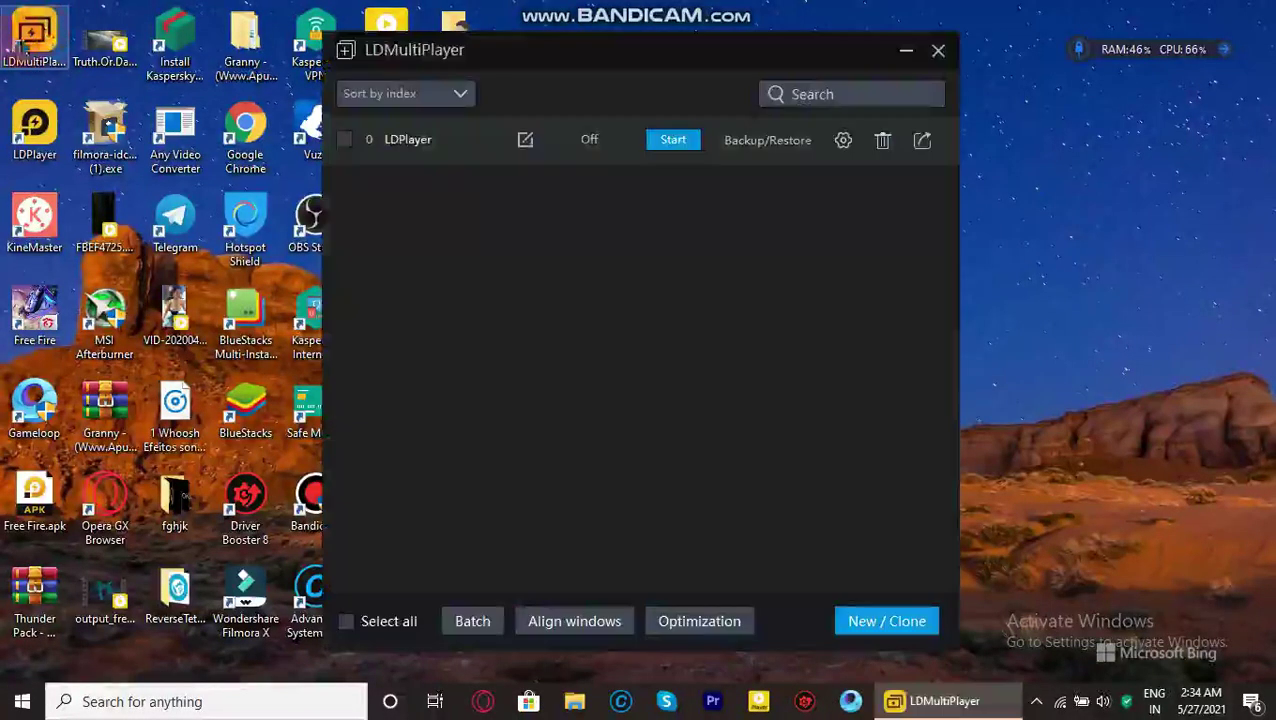
{"action": "left_click_drag", "start_coordinate": [563, 73], "coordinate": [512, 88]}
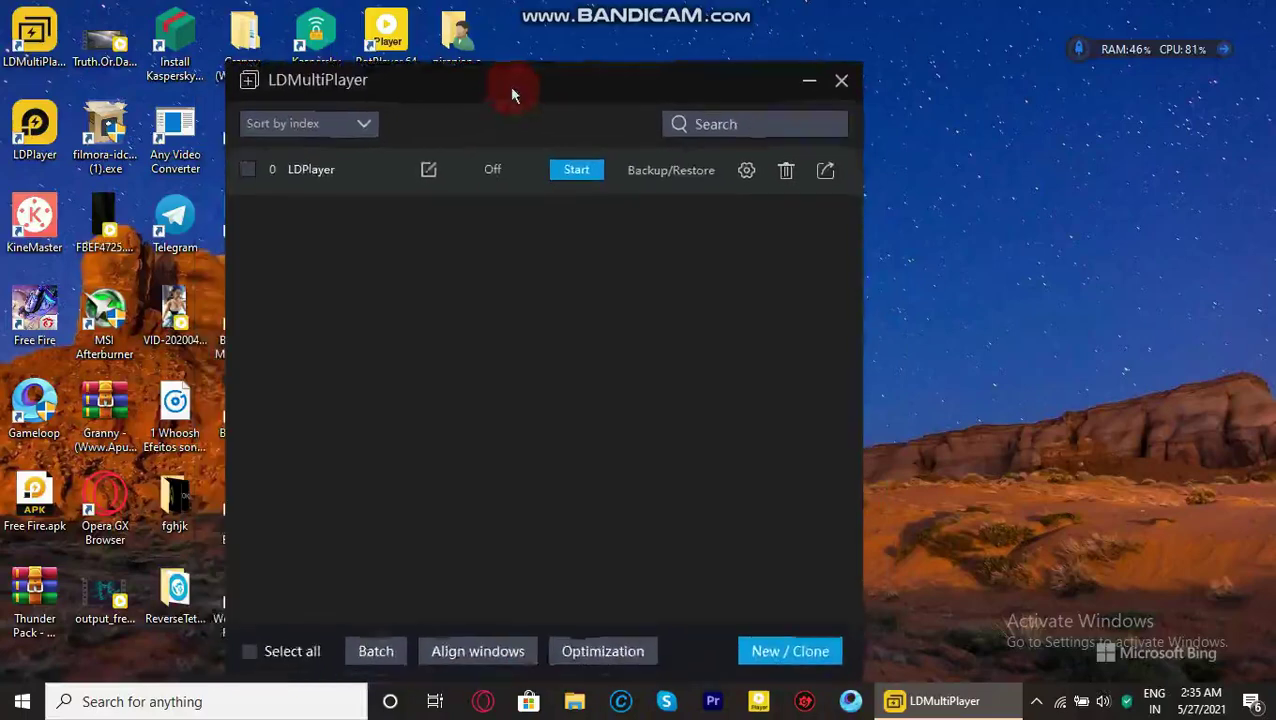
{"action": "left_click", "coordinate": [632, 643]}
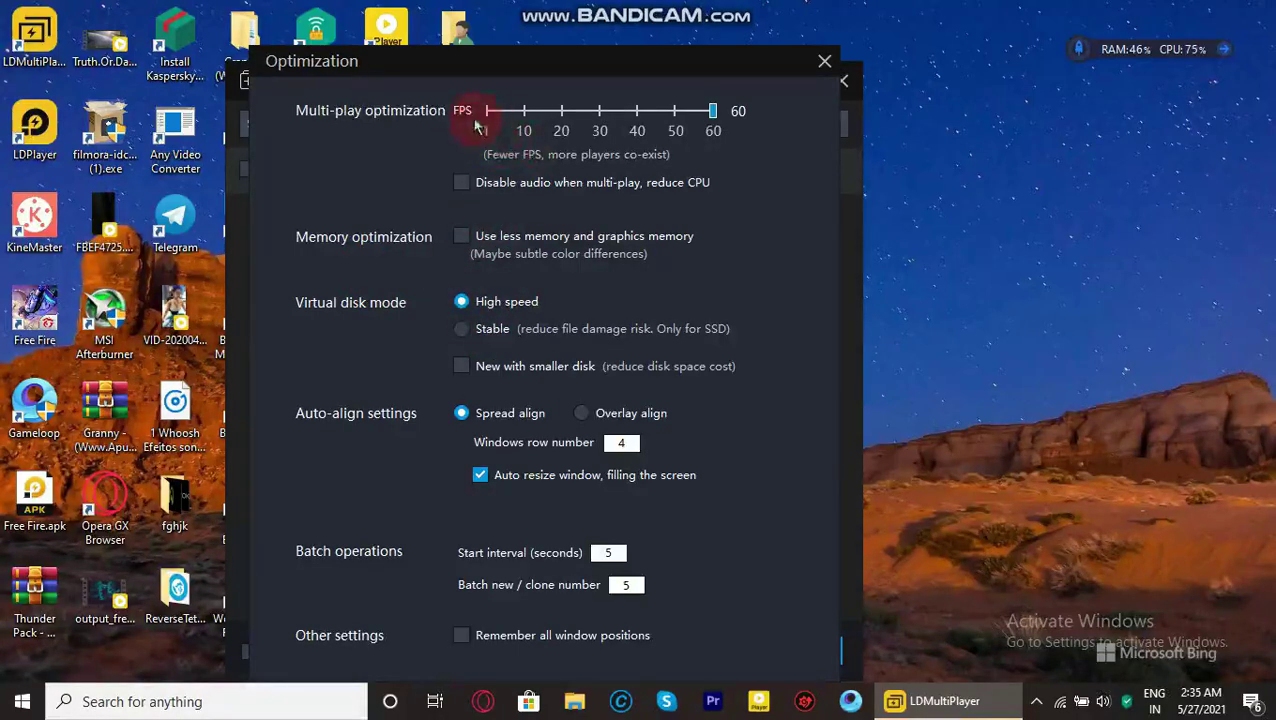
{"action": "left_click", "coordinate": [603, 112]}
{"action": "left_click_drag", "start_coordinate": [604, 112], "coordinate": [601, 112]}
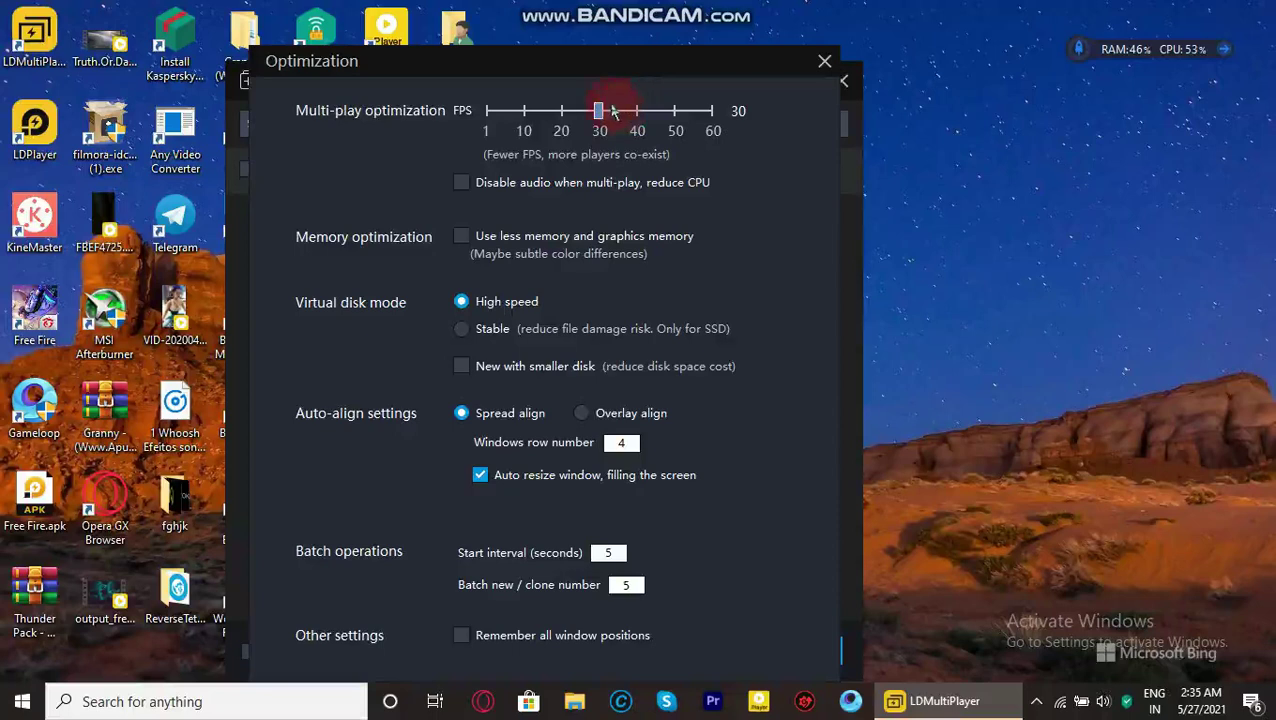
Turn on disabling audio in multi-play and using less memory and graphics memory, and close the Optimization settings.
{"action": "left_click", "coordinate": [527, 185]}
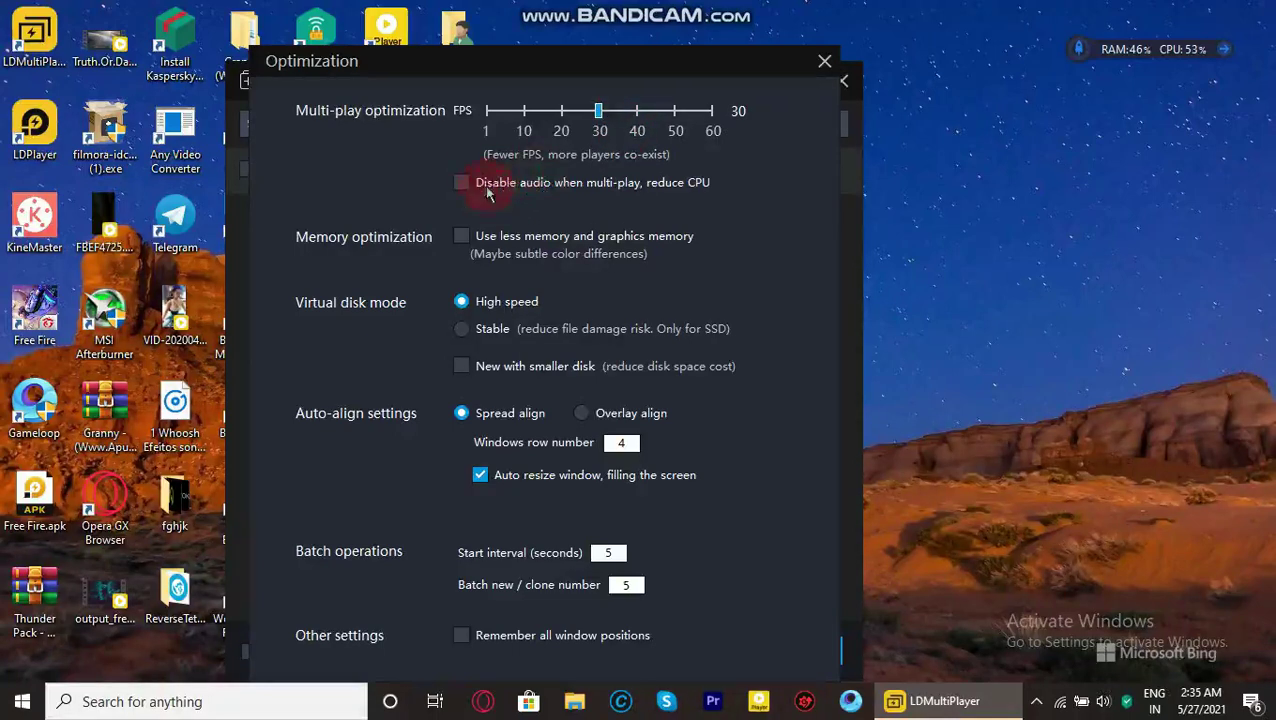
{"action": "left_click", "coordinate": [478, 185]}
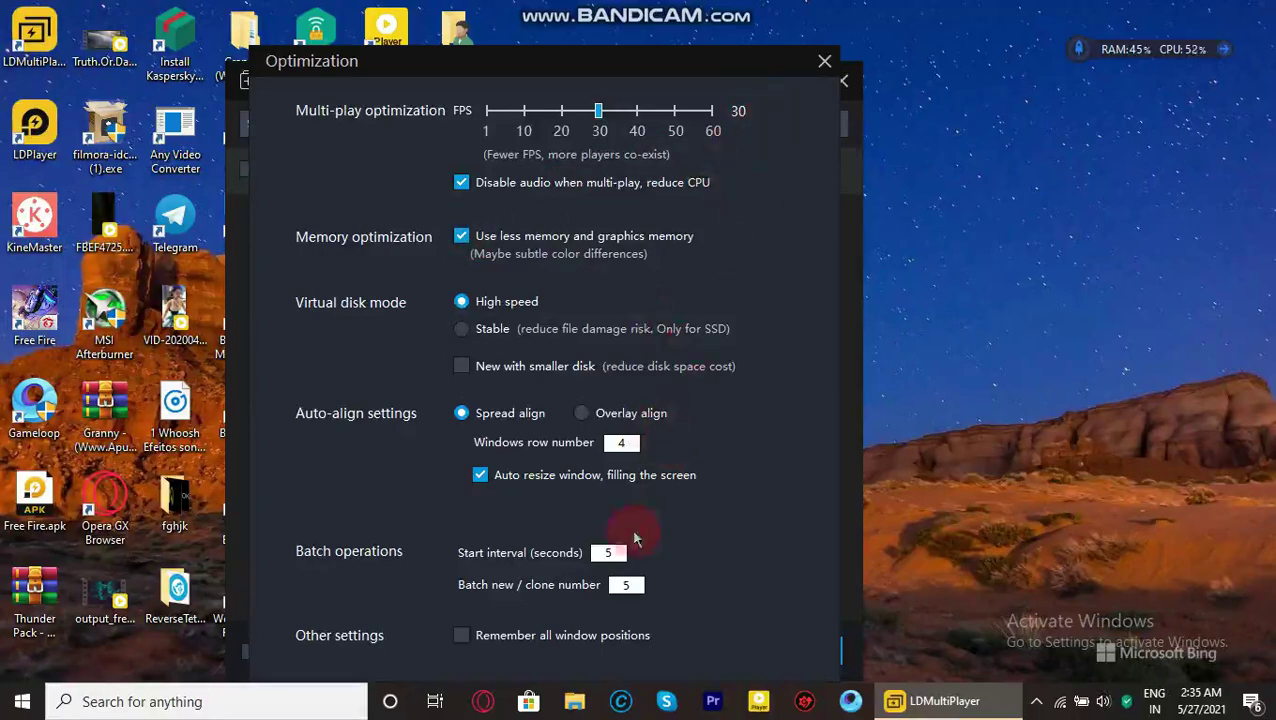
{"action": "left_click", "coordinate": [826, 63]}
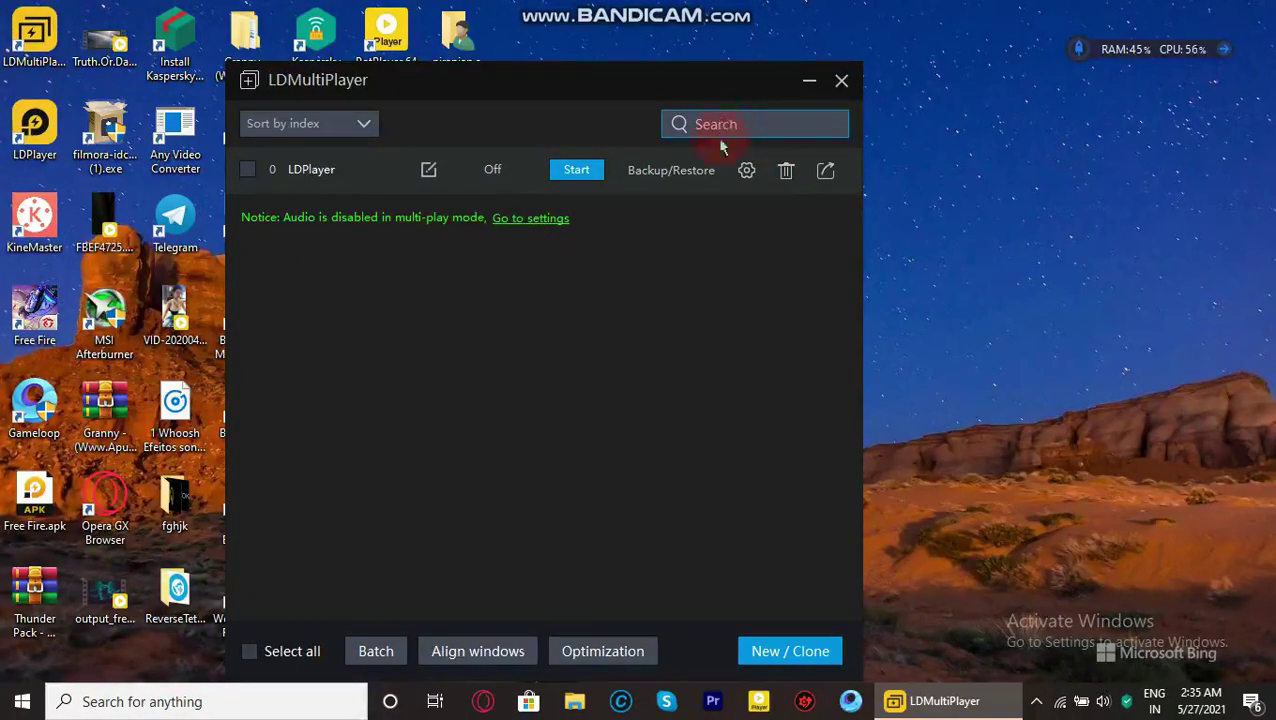
Open the LDPlayer instance's settings and choose the 1280x720 (dpi 240) tablet resolution.
{"action": "left_click", "coordinate": [746, 170]}
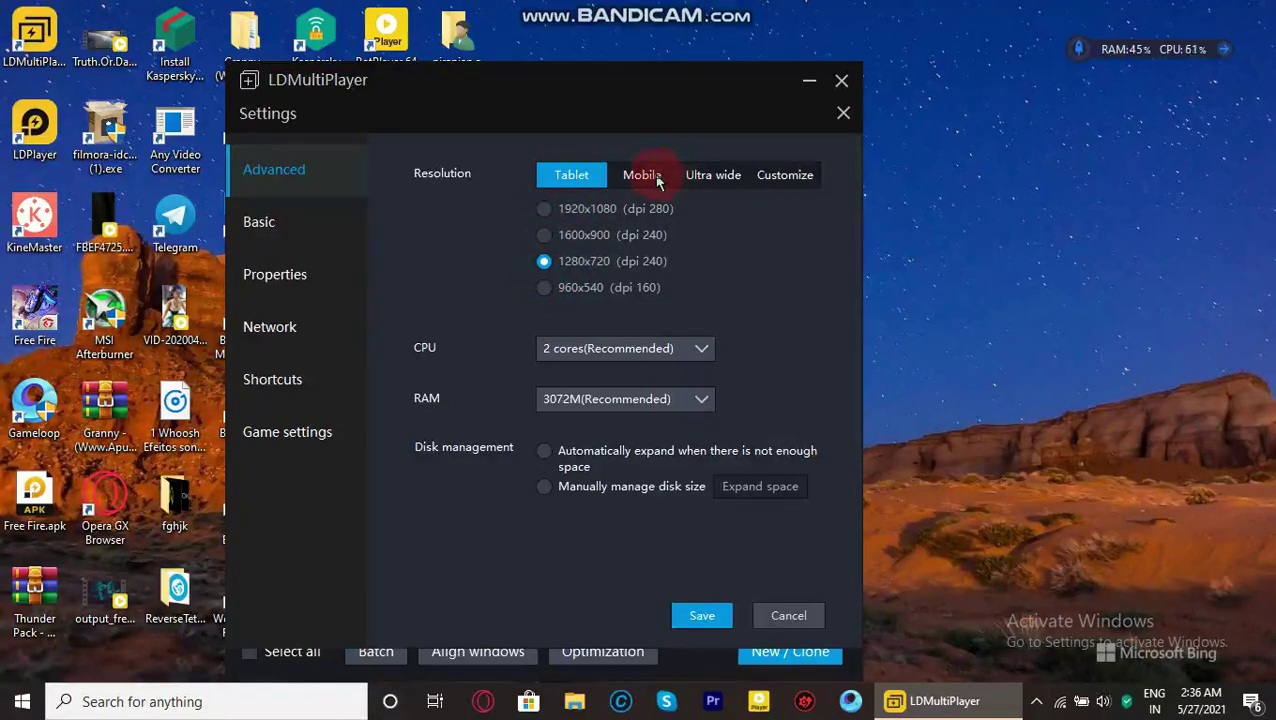
{"action": "left_click", "coordinate": [667, 350]}
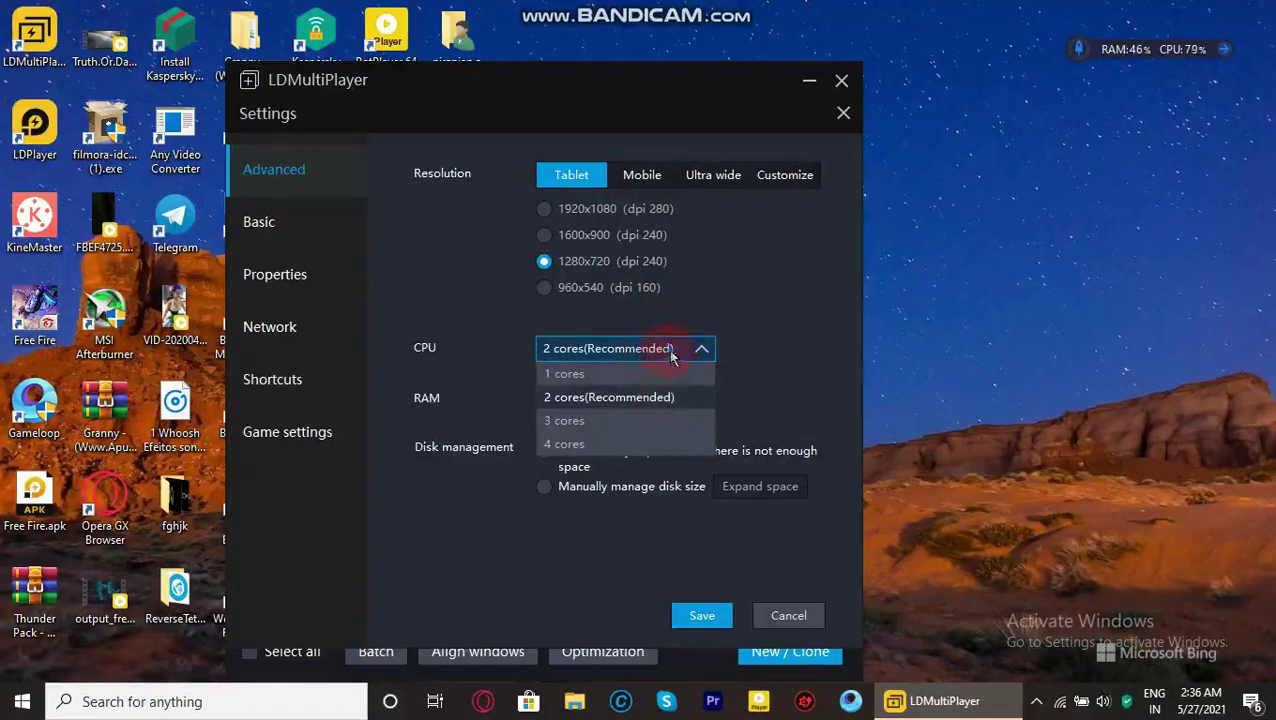
{"action": "left_click", "coordinate": [672, 352]}
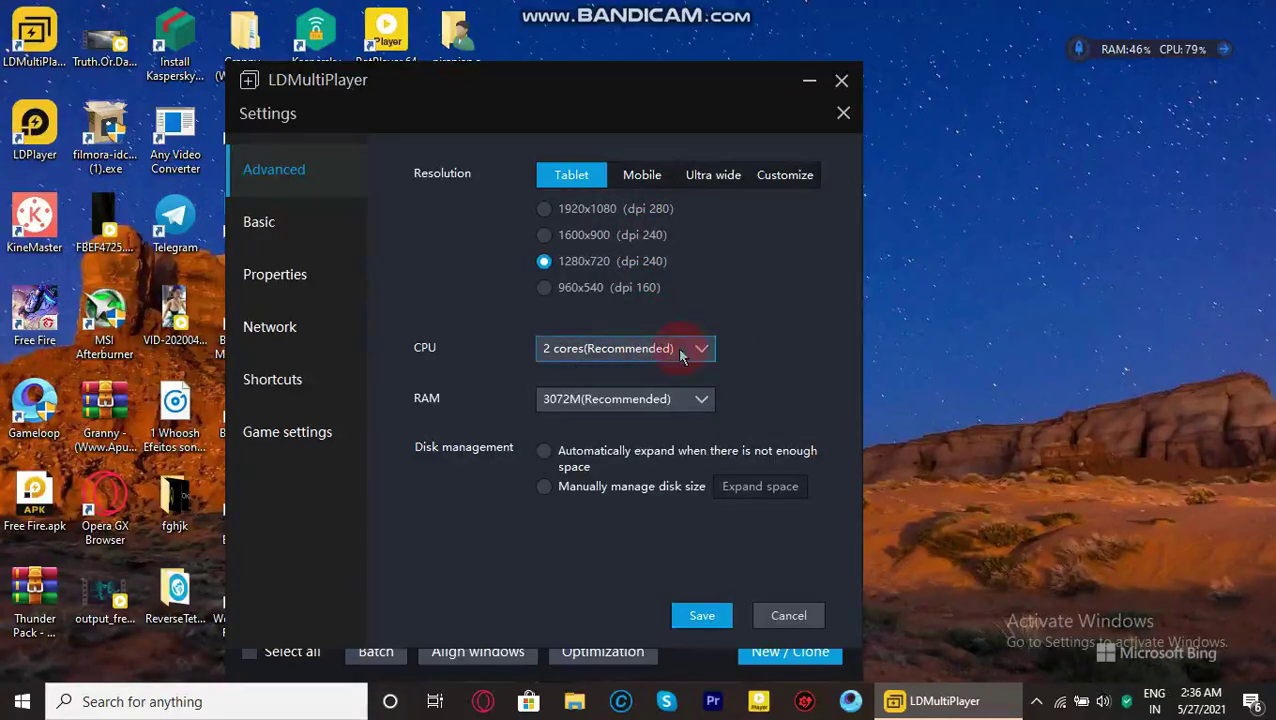
{"action": "left_click", "coordinate": [560, 290]}
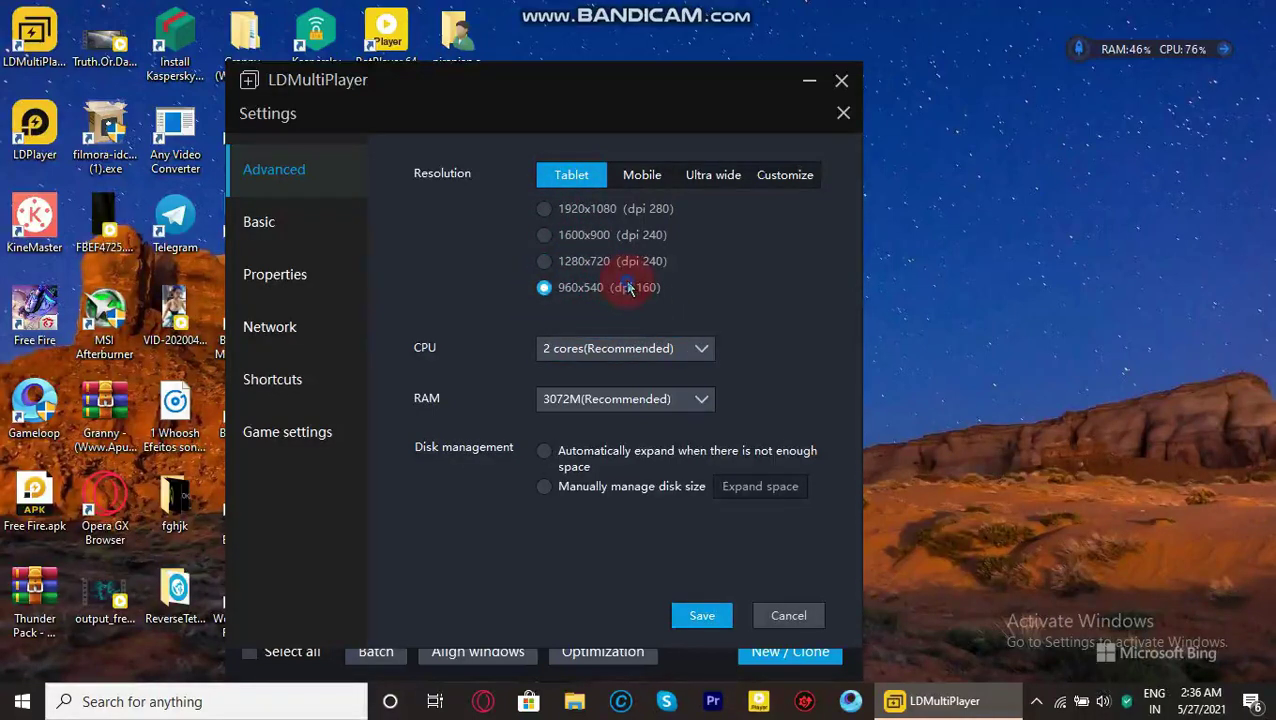
{"action": "left_click", "coordinate": [594, 265]}
{"action": "left_click", "coordinate": [601, 236]}
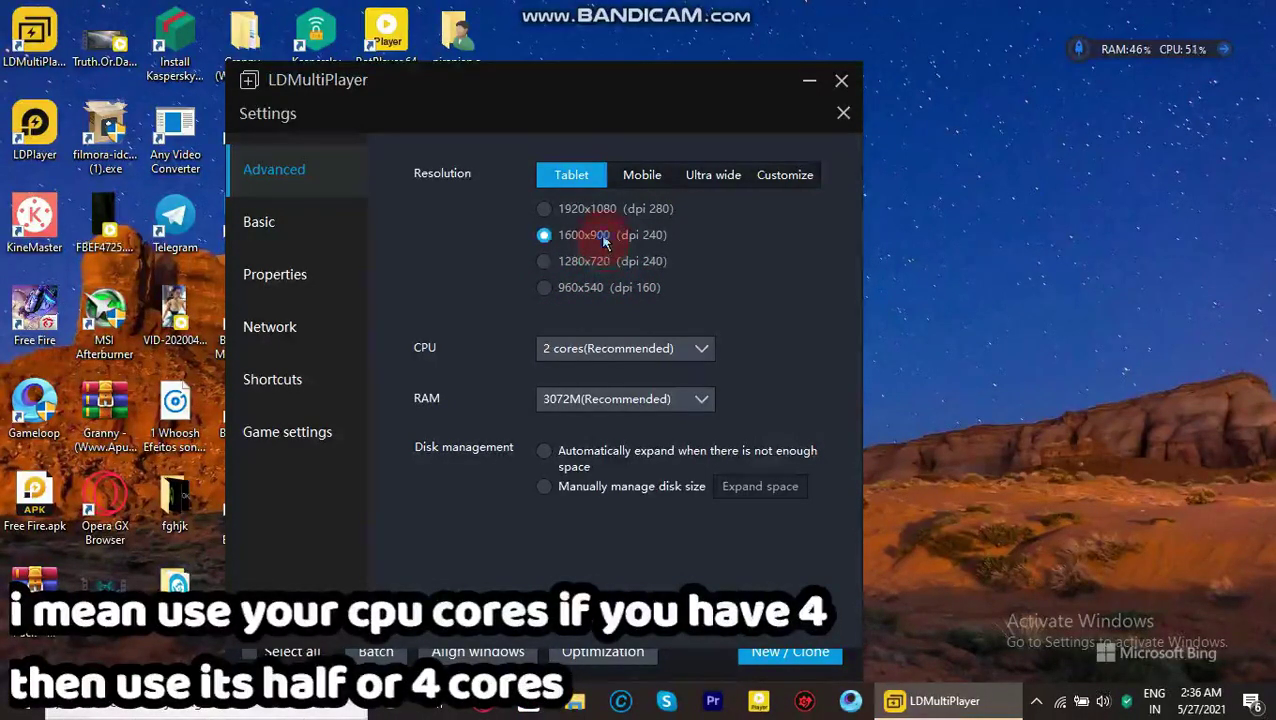
{"action": "left_click", "coordinate": [602, 265]}
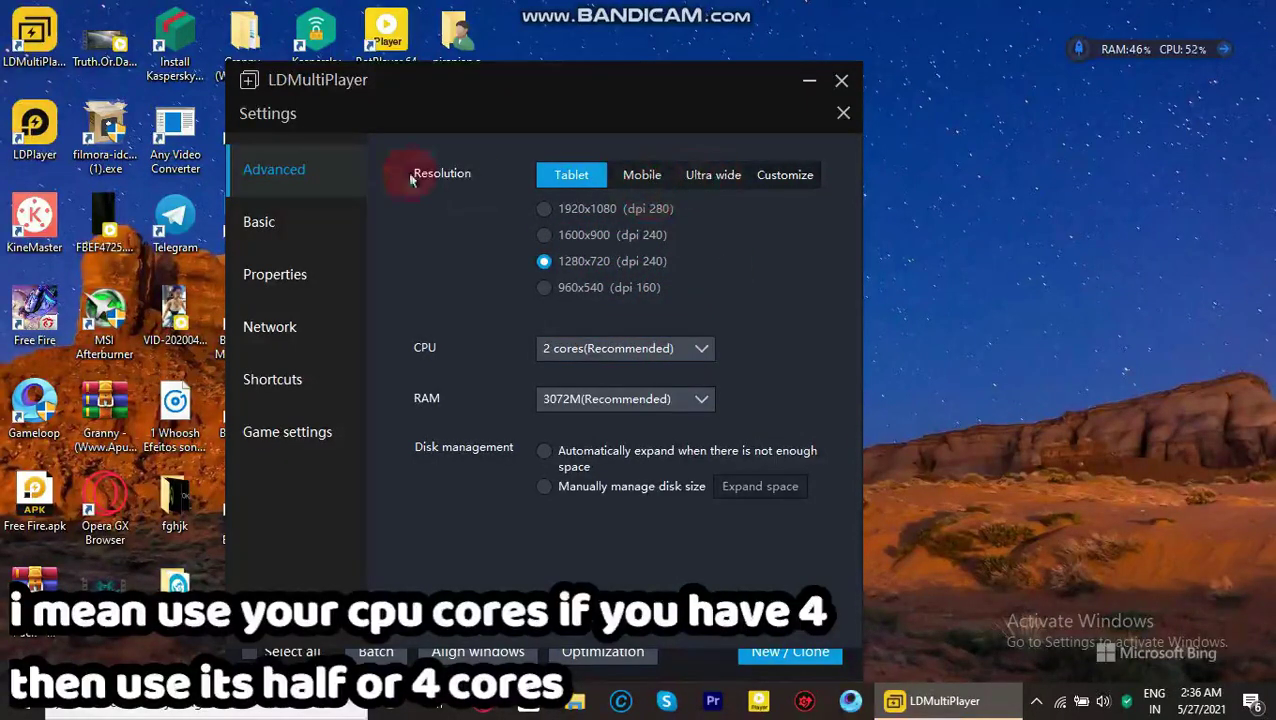
Set the instance's CPU allocation to the recommended 2 cores.
{"action": "left_click", "coordinate": [699, 345]}
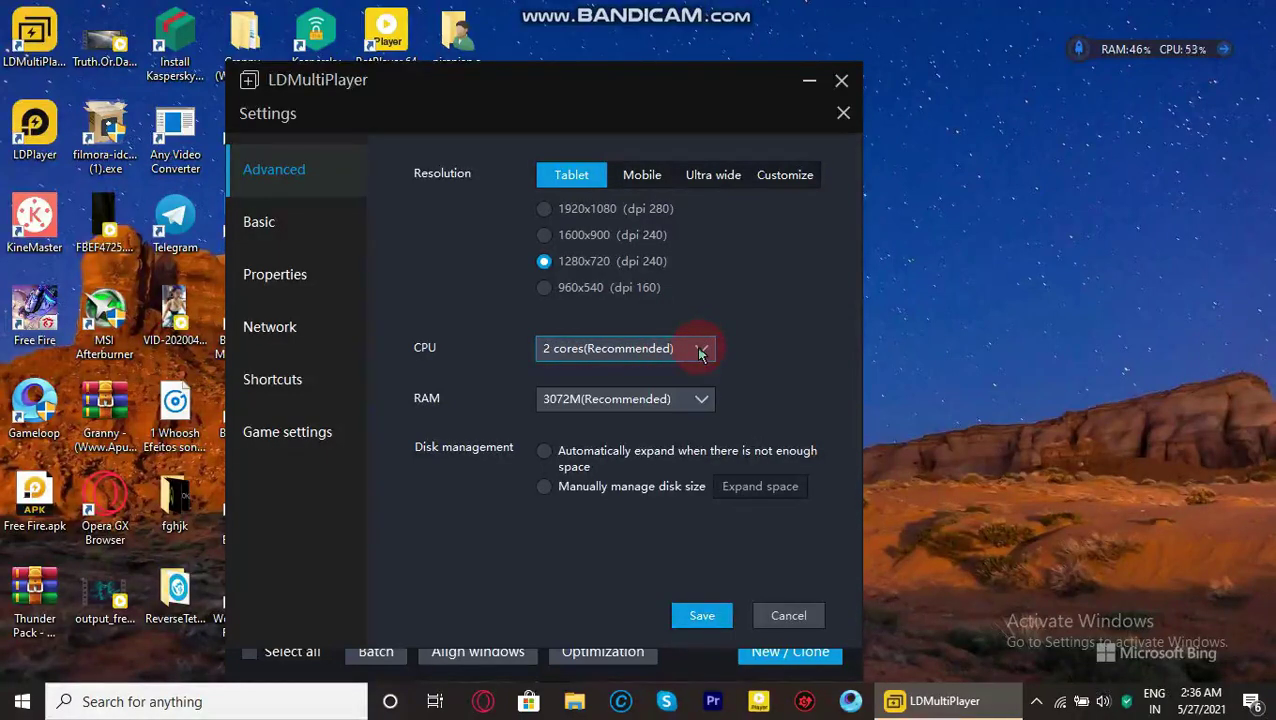
{"action": "left_click", "coordinate": [699, 350]}
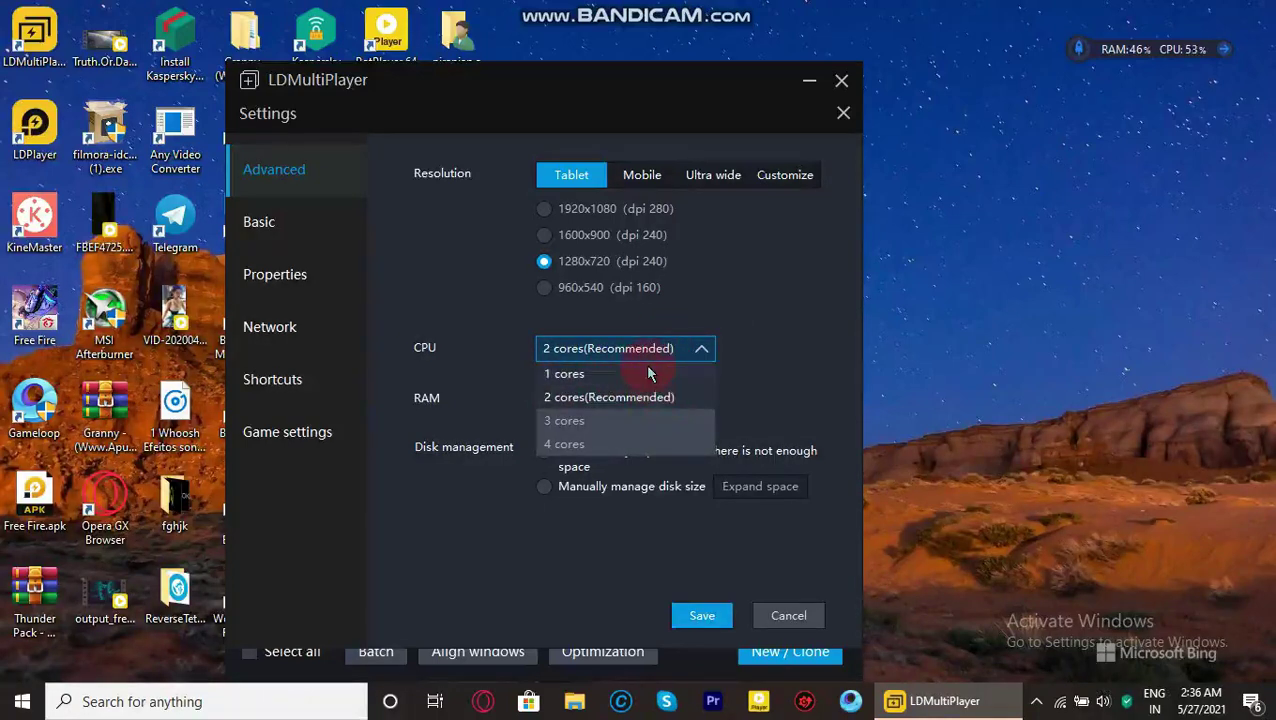
{"action": "left_click", "coordinate": [648, 373]}
{"action": "left_click", "coordinate": [690, 352]}
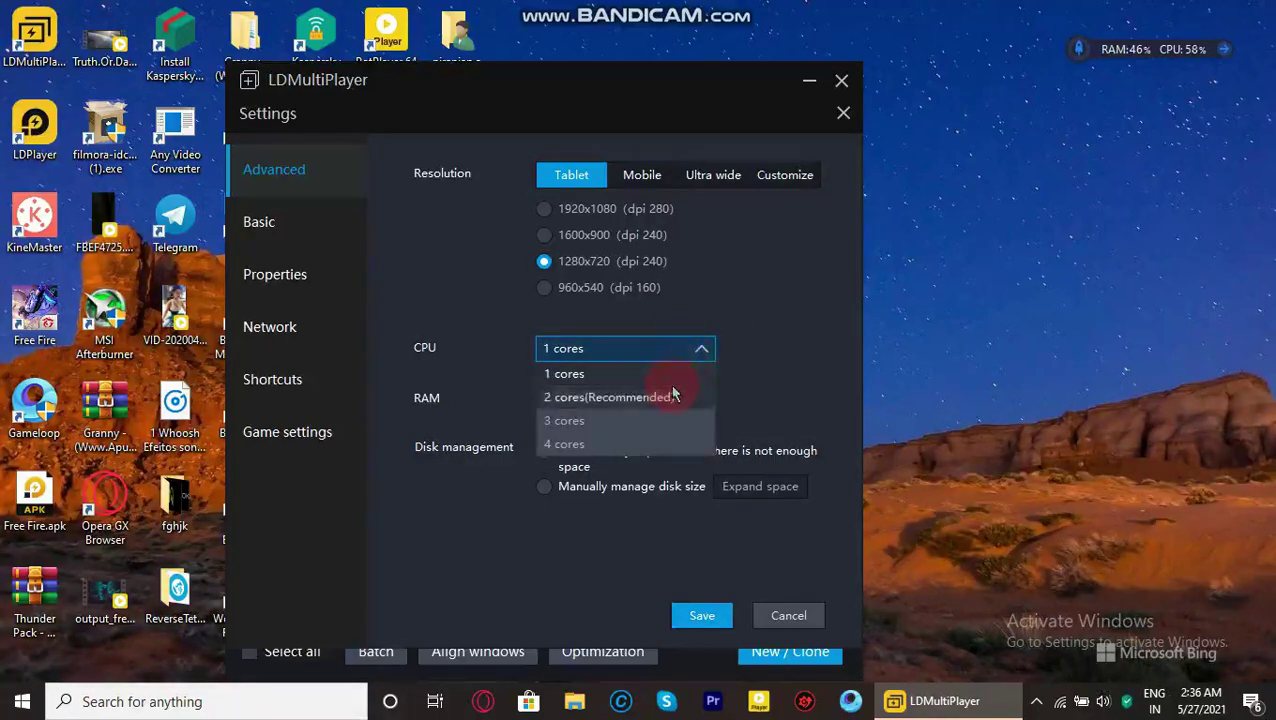
{"action": "left_click", "coordinate": [673, 396]}
Set the instance's RAM allocation to the recommended 3072M.
{"action": "left_click", "coordinate": [681, 398]}
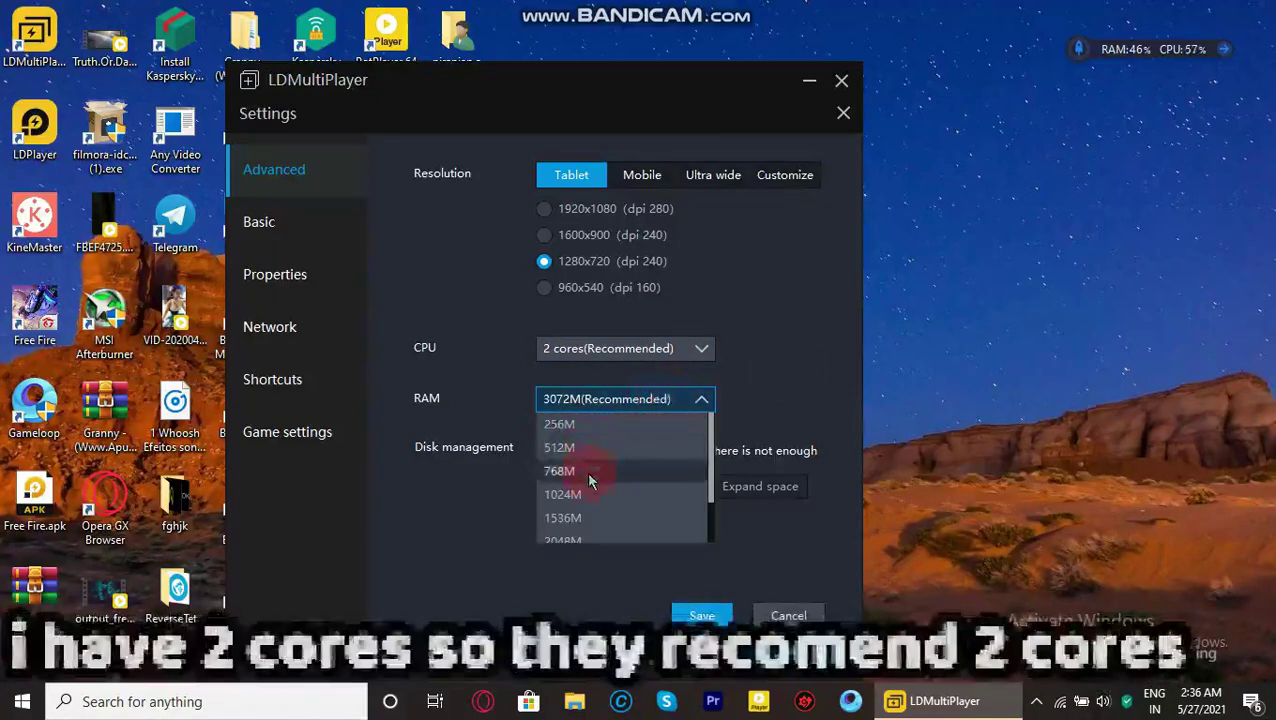
{"action": "scroll", "coordinate": [589, 485], "scroll_direction": "down", "scroll_amount": 2}
{"action": "left_click", "coordinate": [600, 532]}
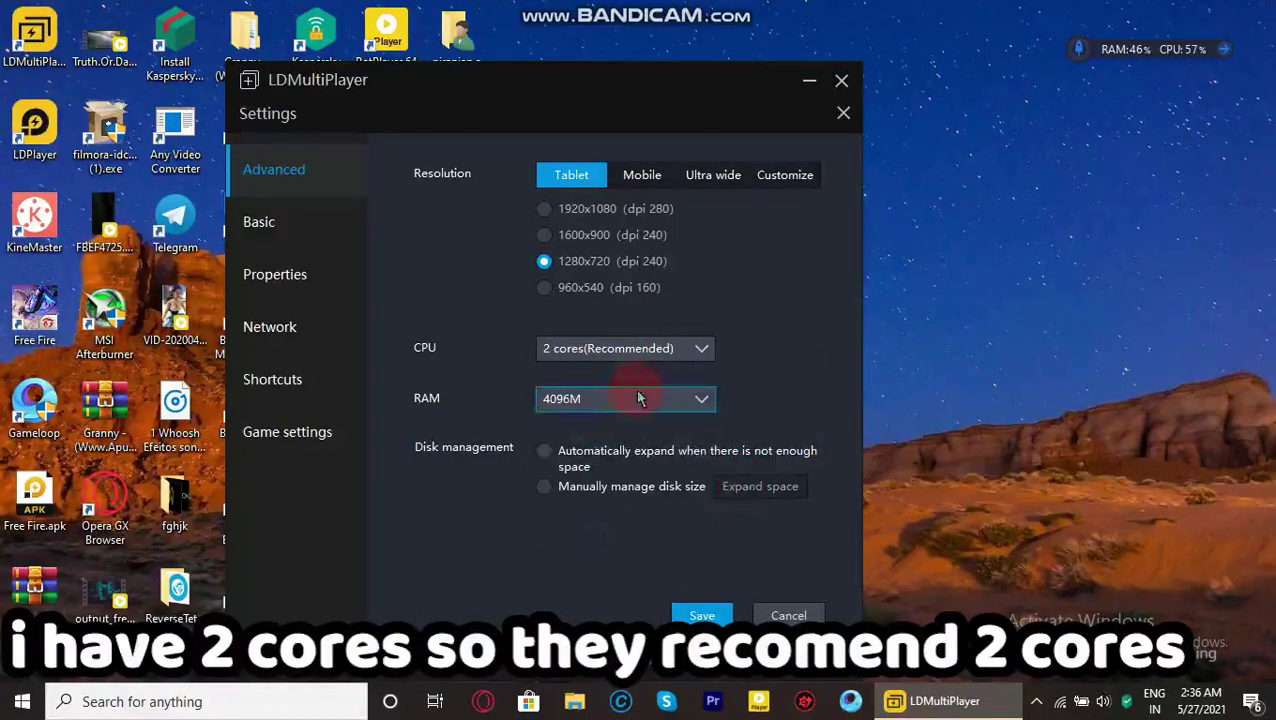
{"action": "left_click", "coordinate": [640, 398]}
{"action": "scroll", "coordinate": [615, 445], "scroll_direction": "down", "scroll_amount": 2}
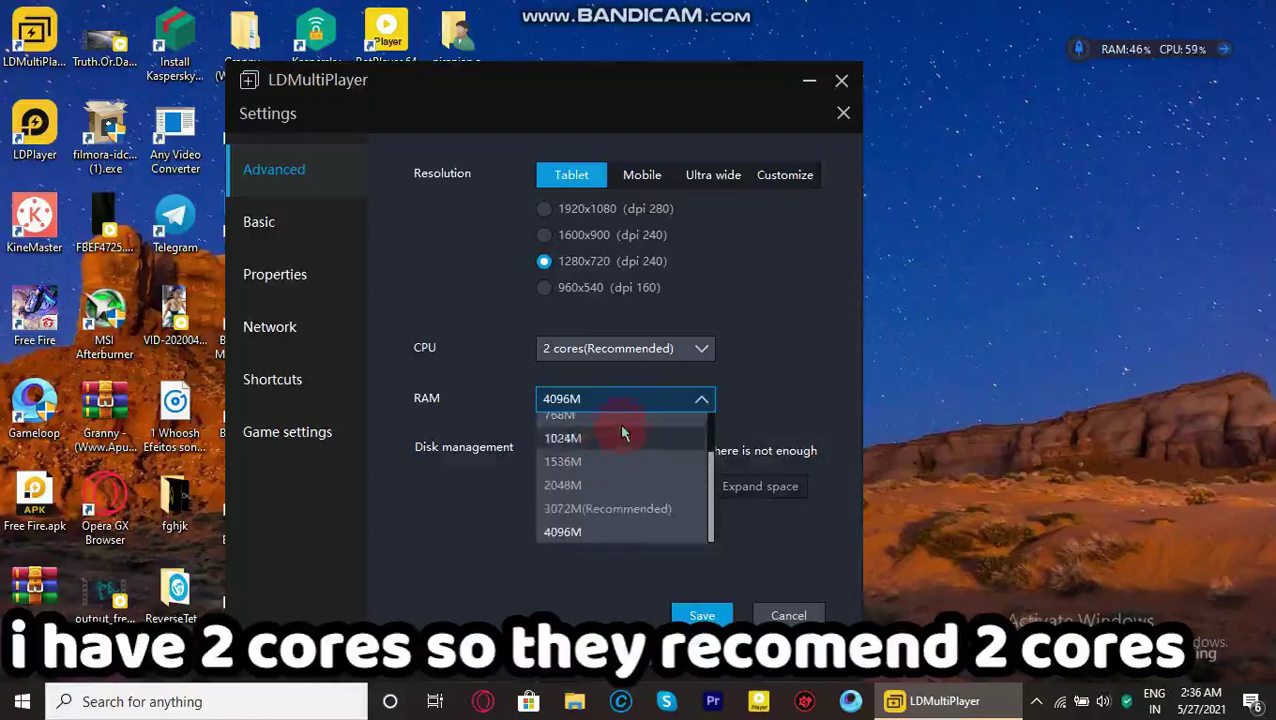
{"action": "left_click", "coordinate": [643, 400]}
{"action": "left_click", "coordinate": [655, 400]}
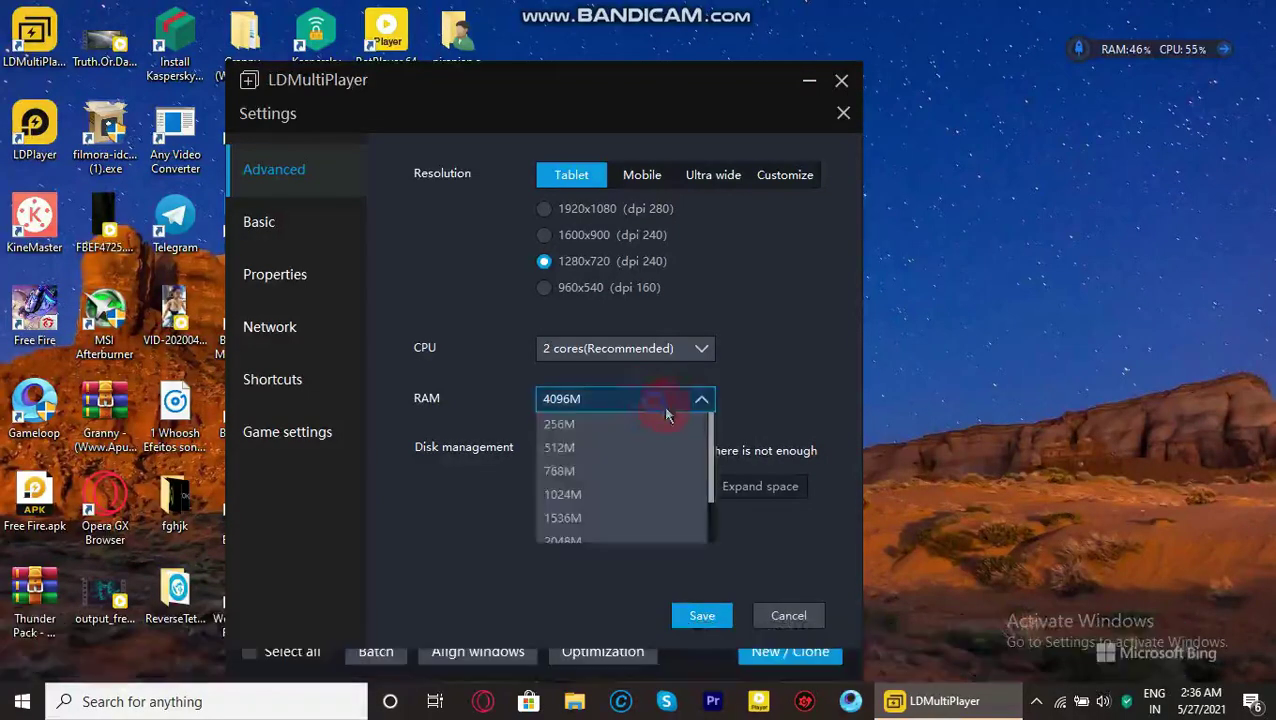
{"action": "scroll", "coordinate": [658, 485], "scroll_direction": "down", "scroll_amount": 2}
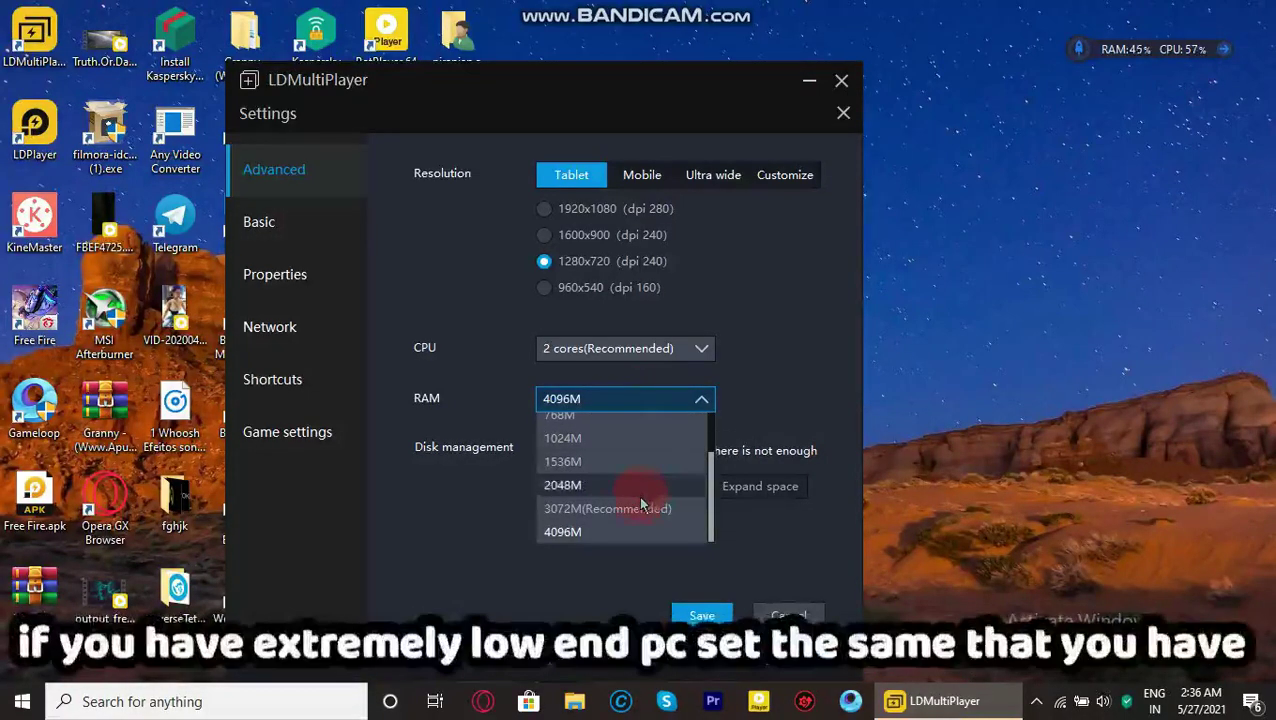
{"action": "left_click", "coordinate": [645, 508]}
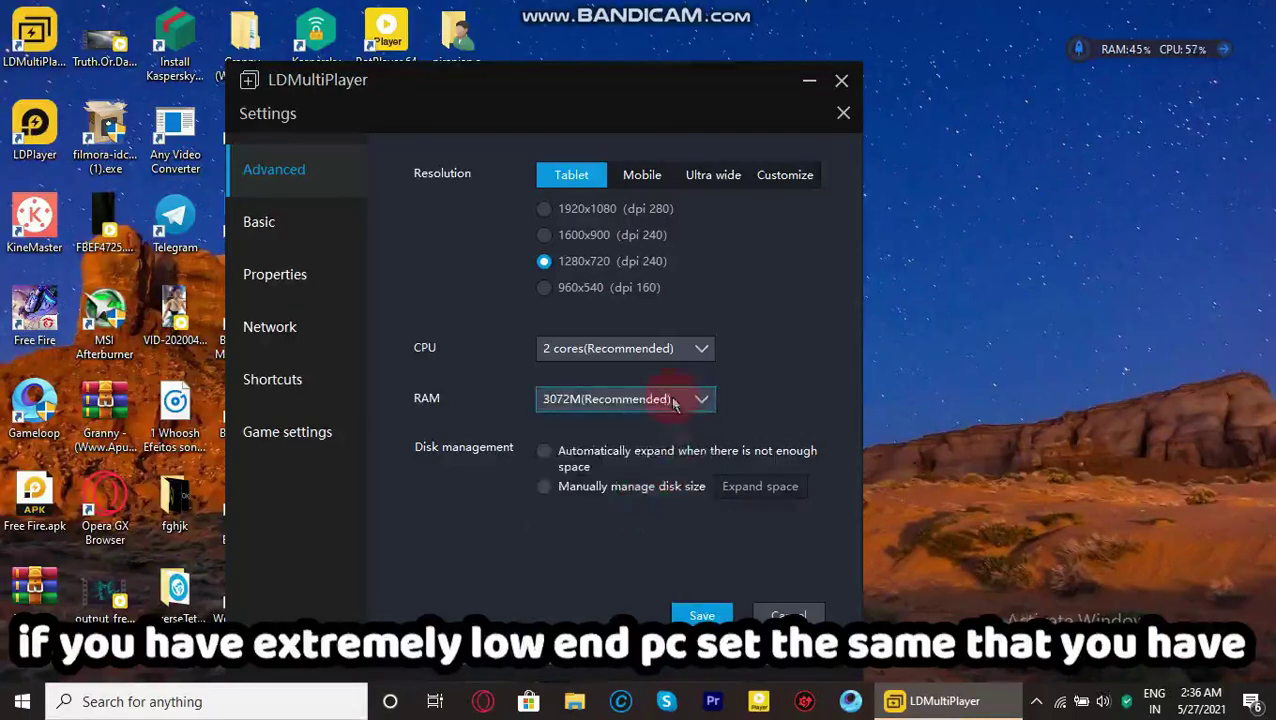
Switch disk management to manual with the disk size expanded to 16 G, and save the settings.
{"action": "left_click", "coordinate": [545, 488]}
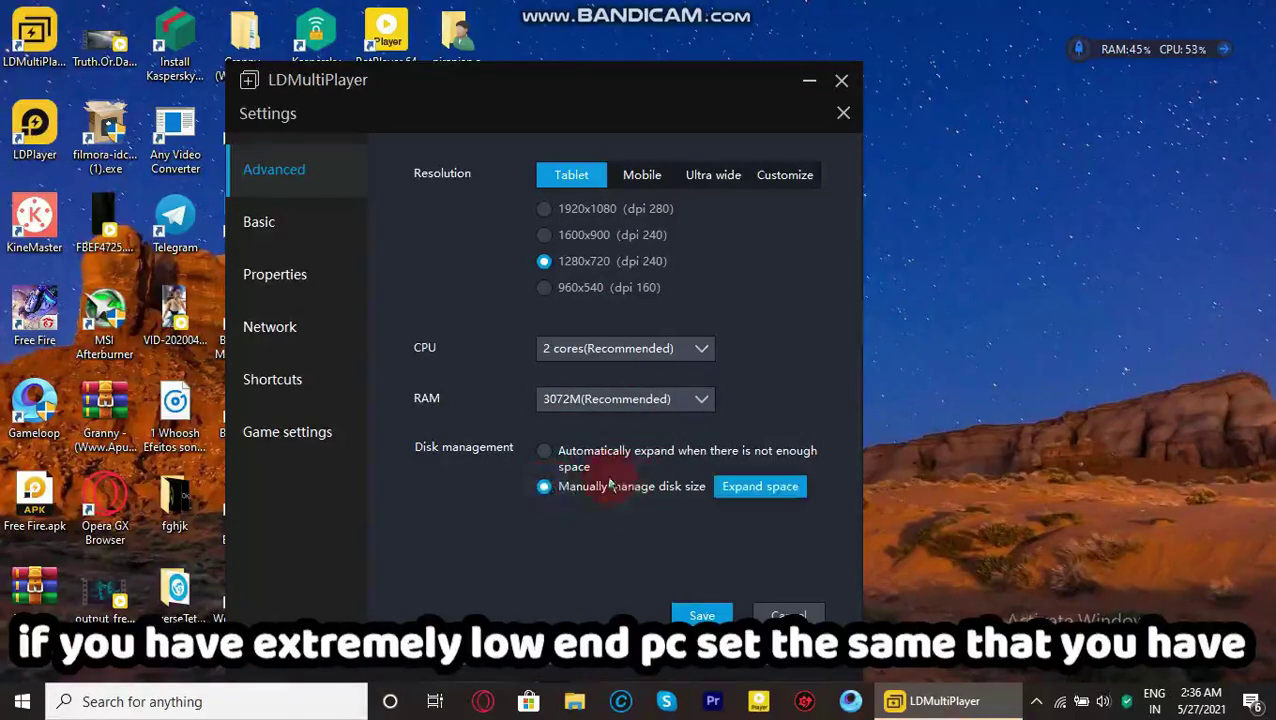
{"action": "left_click", "coordinate": [763, 492]}
{"action": "left_click", "coordinate": [597, 360]}
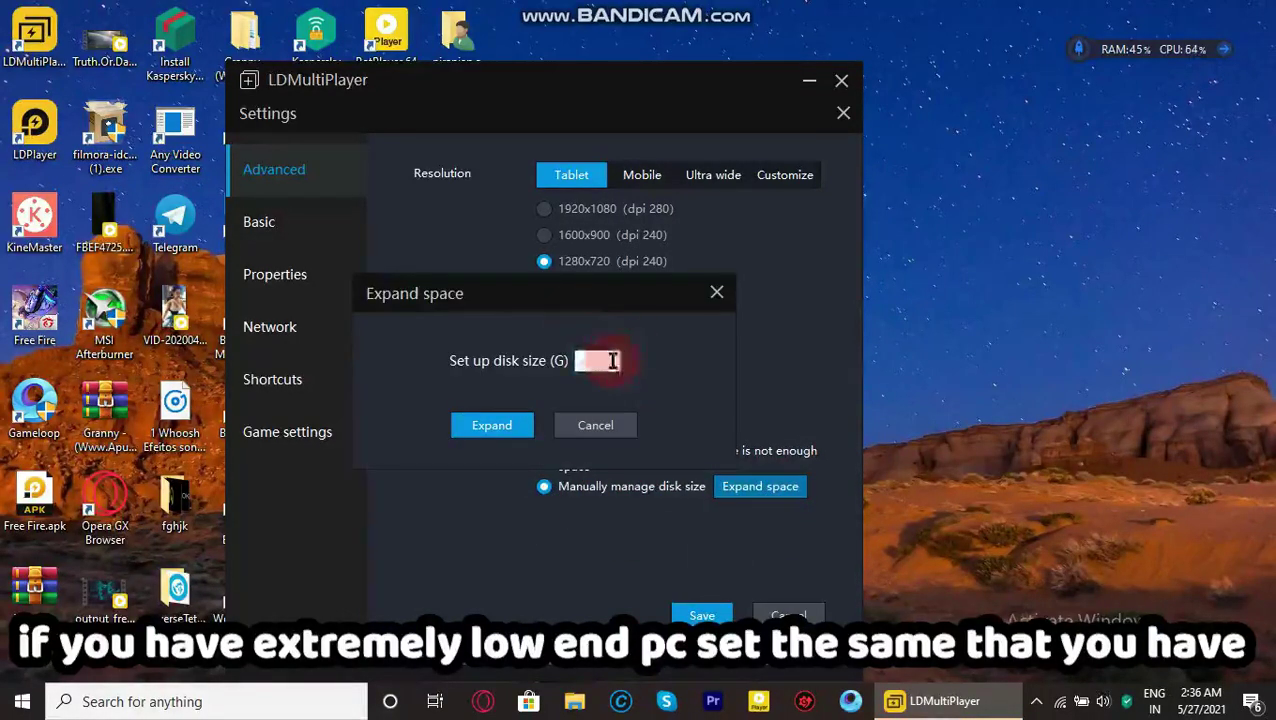
{"action": "left_click", "coordinate": [716, 292]}
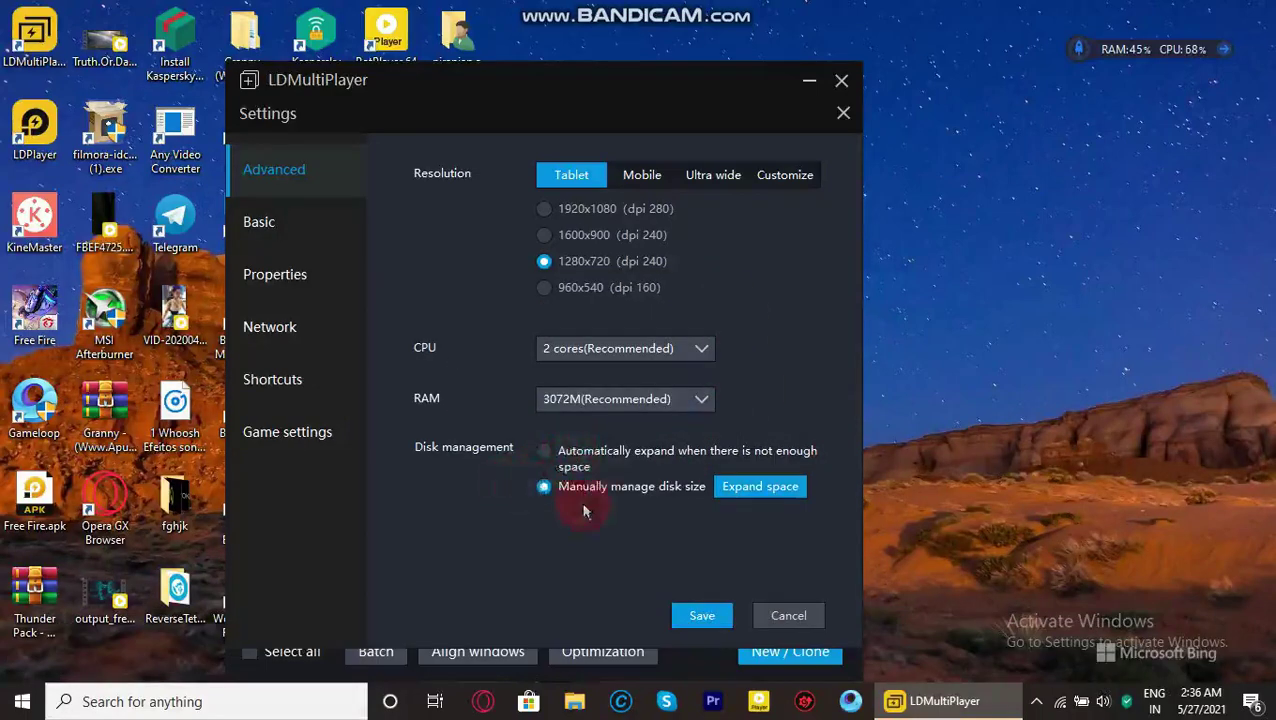
{"action": "left_click", "coordinate": [713, 492]}
{"action": "left_click", "coordinate": [592, 360]}
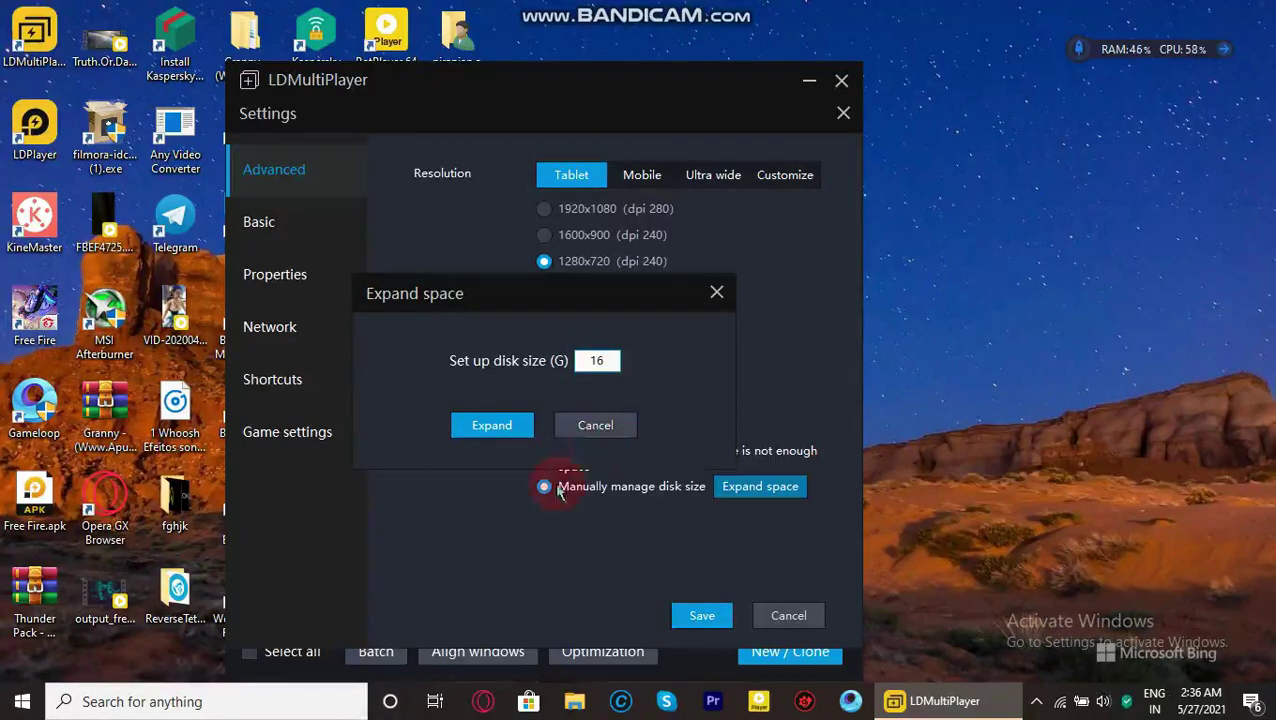
{"action": "left_click", "coordinate": [492, 425]}
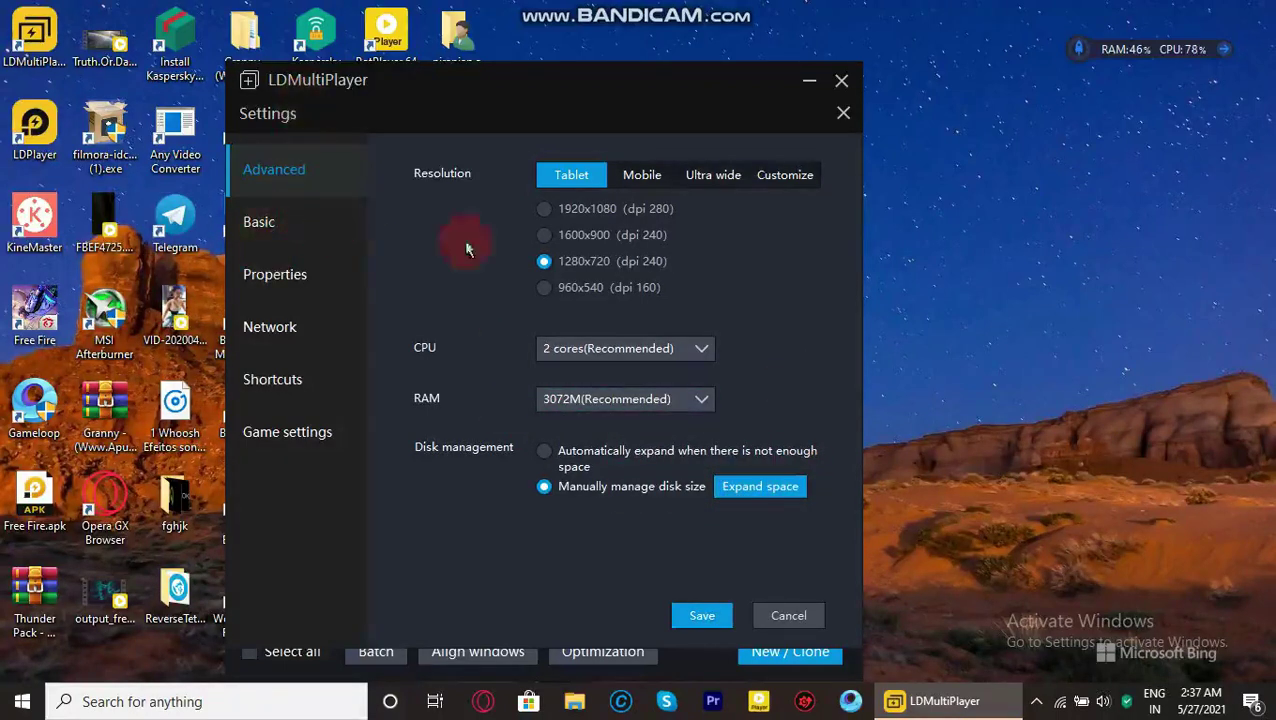
{"action": "left_click", "coordinate": [727, 620]}
Review the instance's basic settings, leaving automatic screen rotation enabled, and check the network options.
{"action": "left_click", "coordinate": [262, 222]}
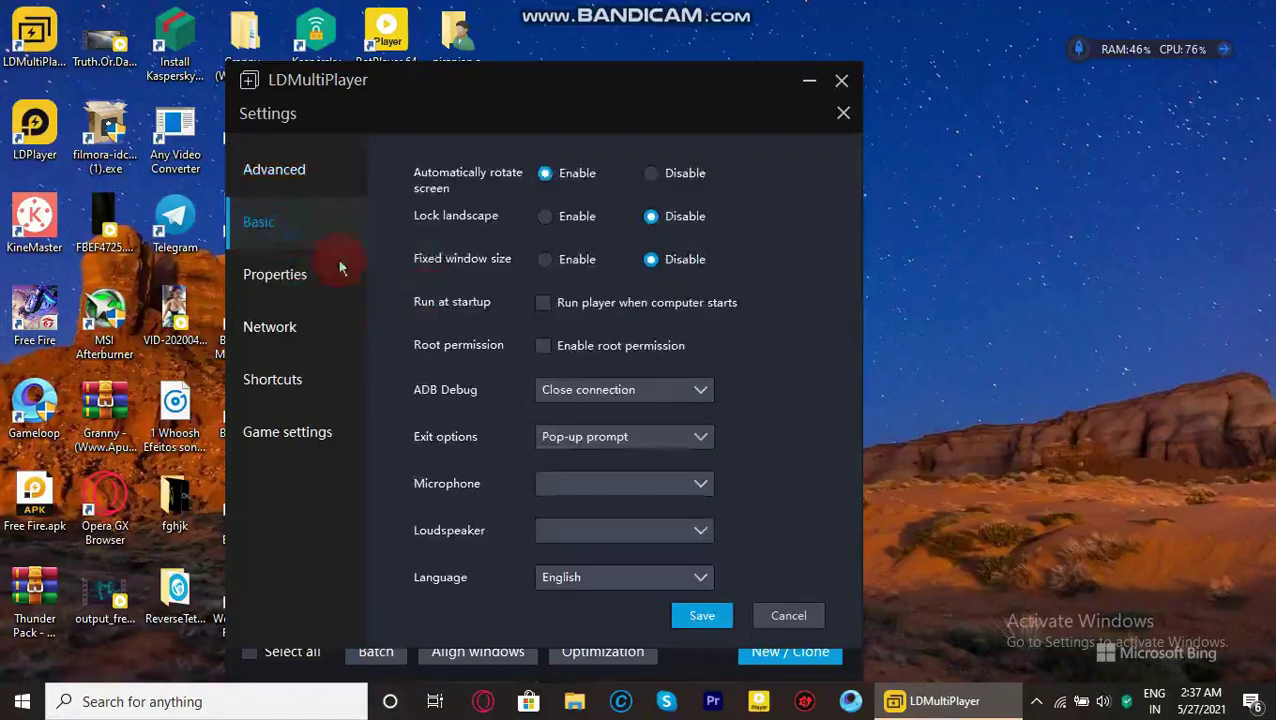
{"action": "left_click", "coordinate": [544, 174]}
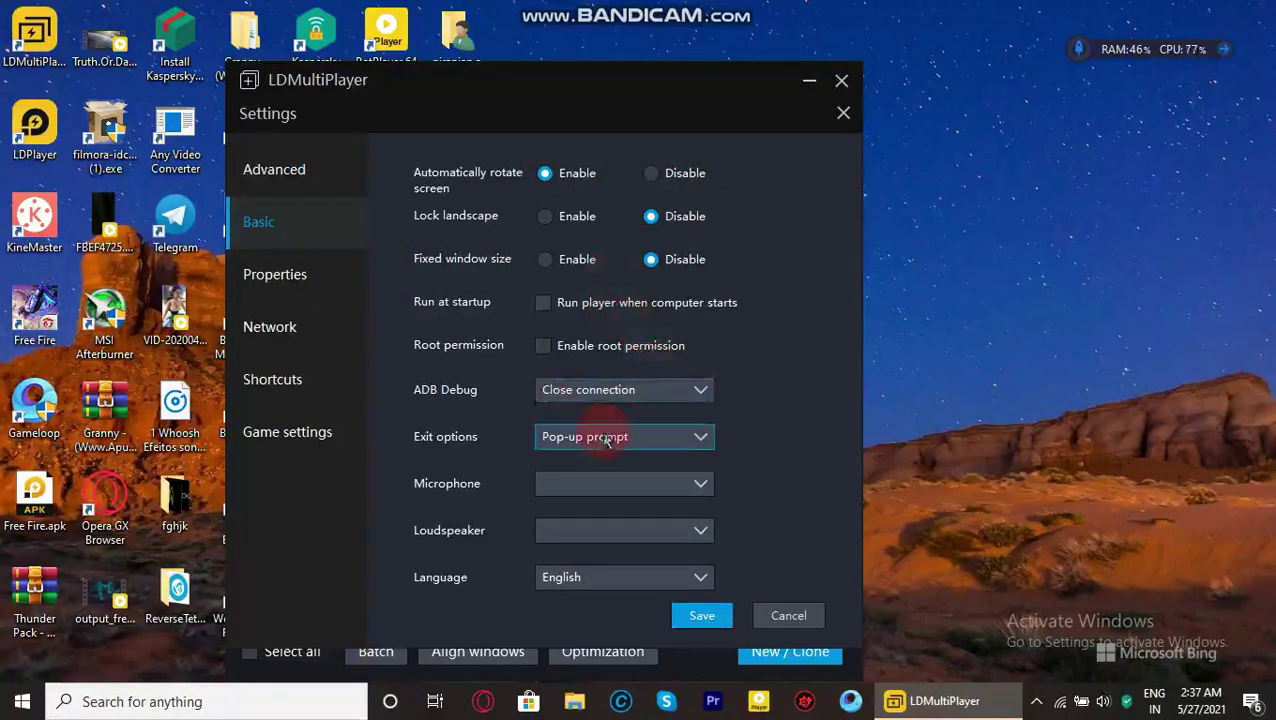
{"action": "left_click", "coordinate": [258, 230]}
{"action": "left_click", "coordinate": [300, 320]}
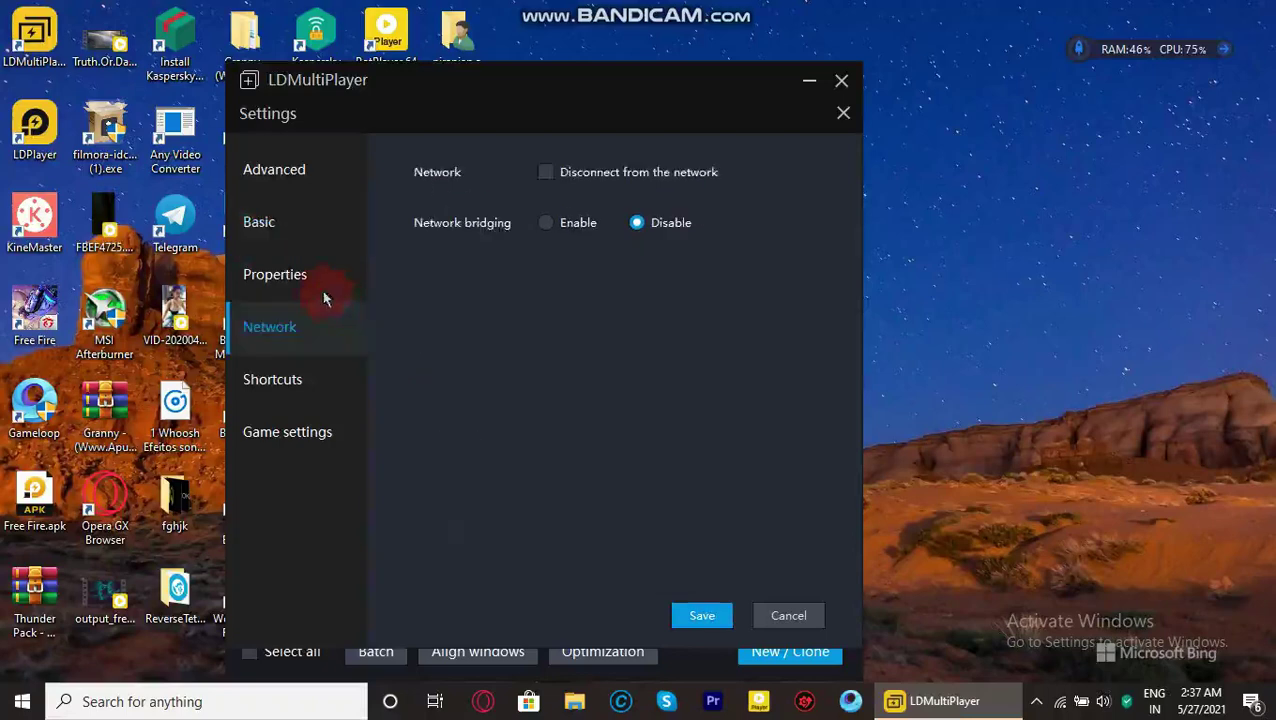
In the instance's device properties, choose the high frame rate (120 FPS) model and apply it.
{"action": "left_click", "coordinate": [325, 270]}
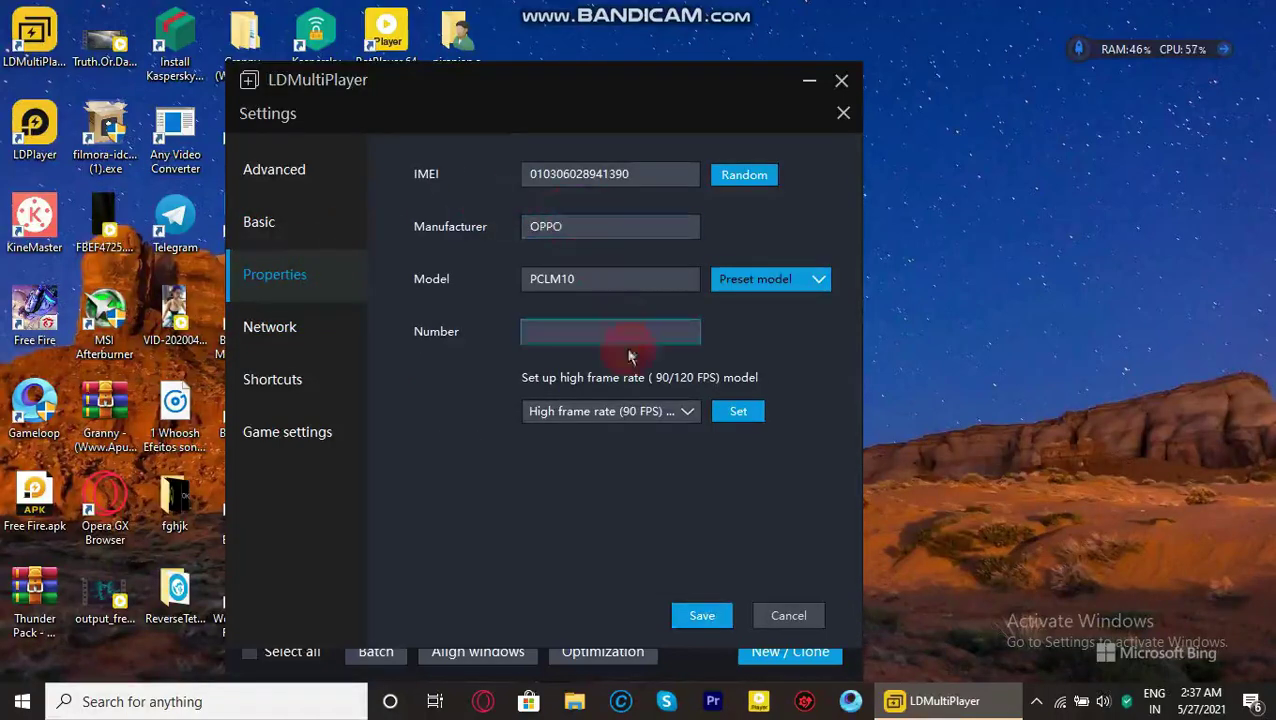
{"action": "left_click", "coordinate": [670, 415]}
{"action": "left_click", "coordinate": [650, 460]}
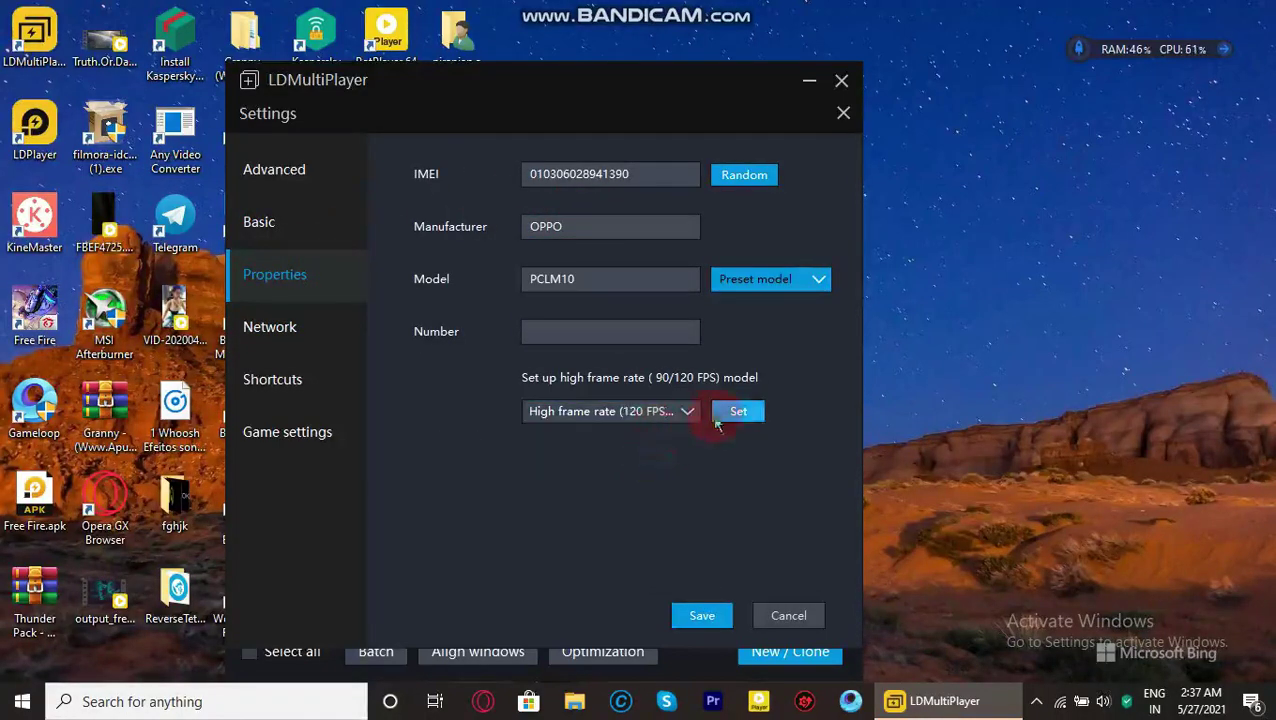
{"action": "left_click", "coordinate": [718, 418]}
{"action": "left_click", "coordinate": [620, 175]}
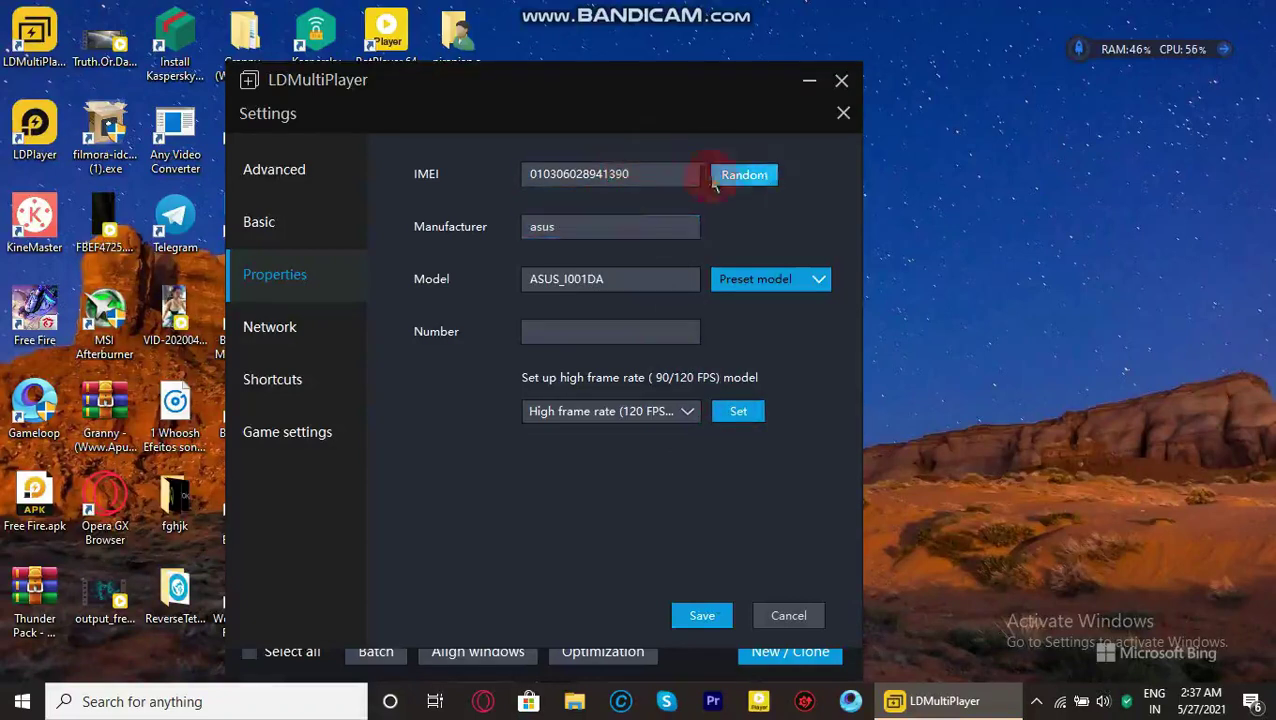
{"action": "left_click", "coordinate": [752, 411]}
{"action": "left_click", "coordinate": [740, 411]}
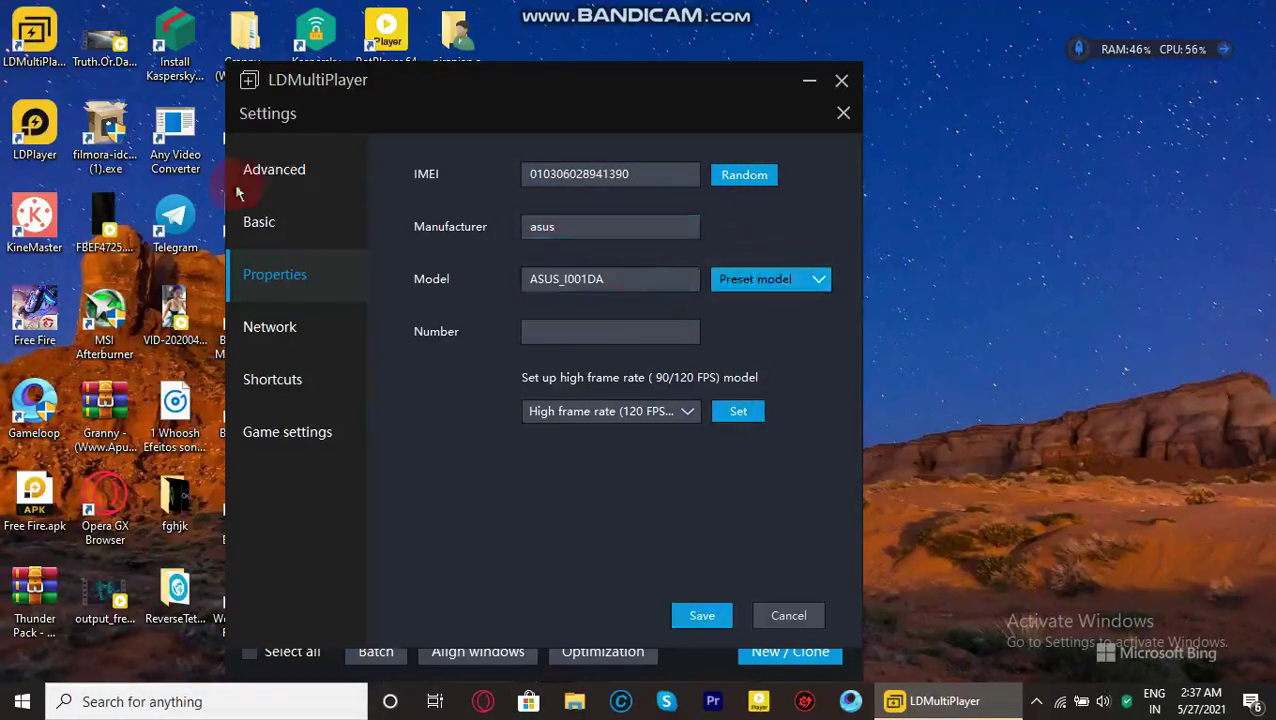
Examine the instance's network options, shortcuts and game settings, including the frame rate setup and PUBG MOBILE resolution choices.
{"action": "left_click", "coordinate": [283, 345]}
{"action": "left_click", "coordinate": [343, 378]}
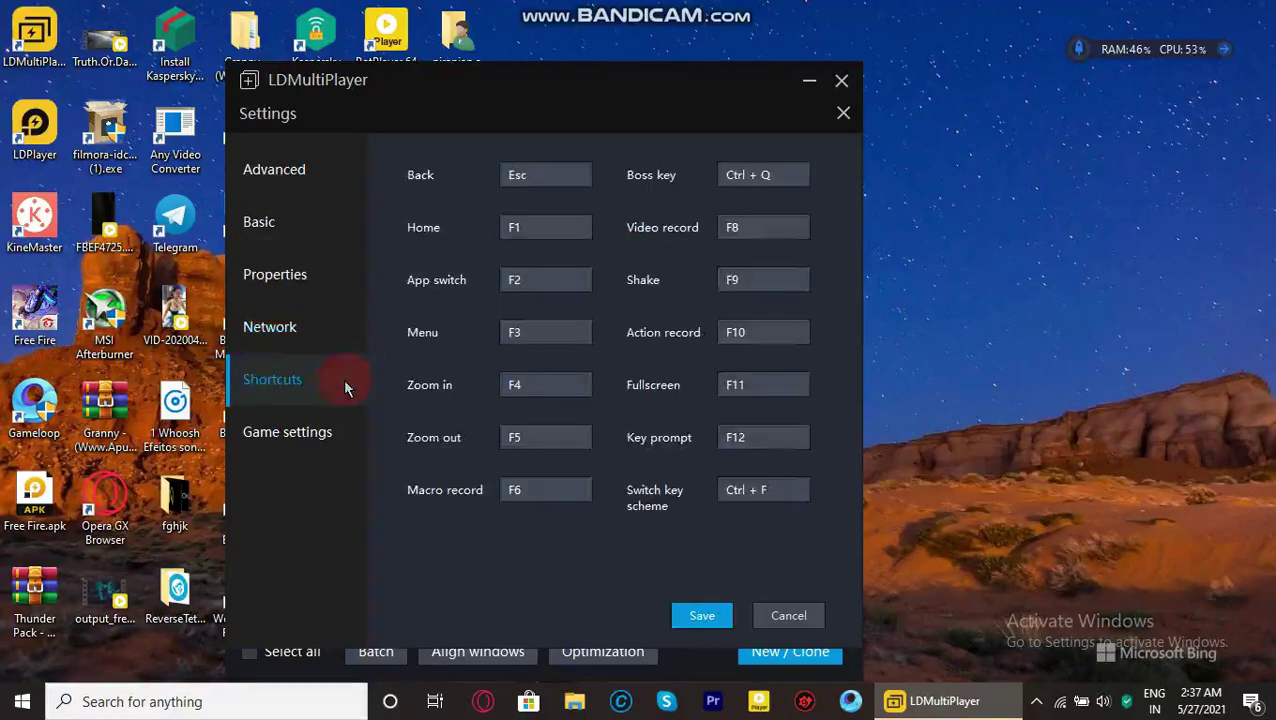
{"action": "left_click", "coordinate": [325, 432]}
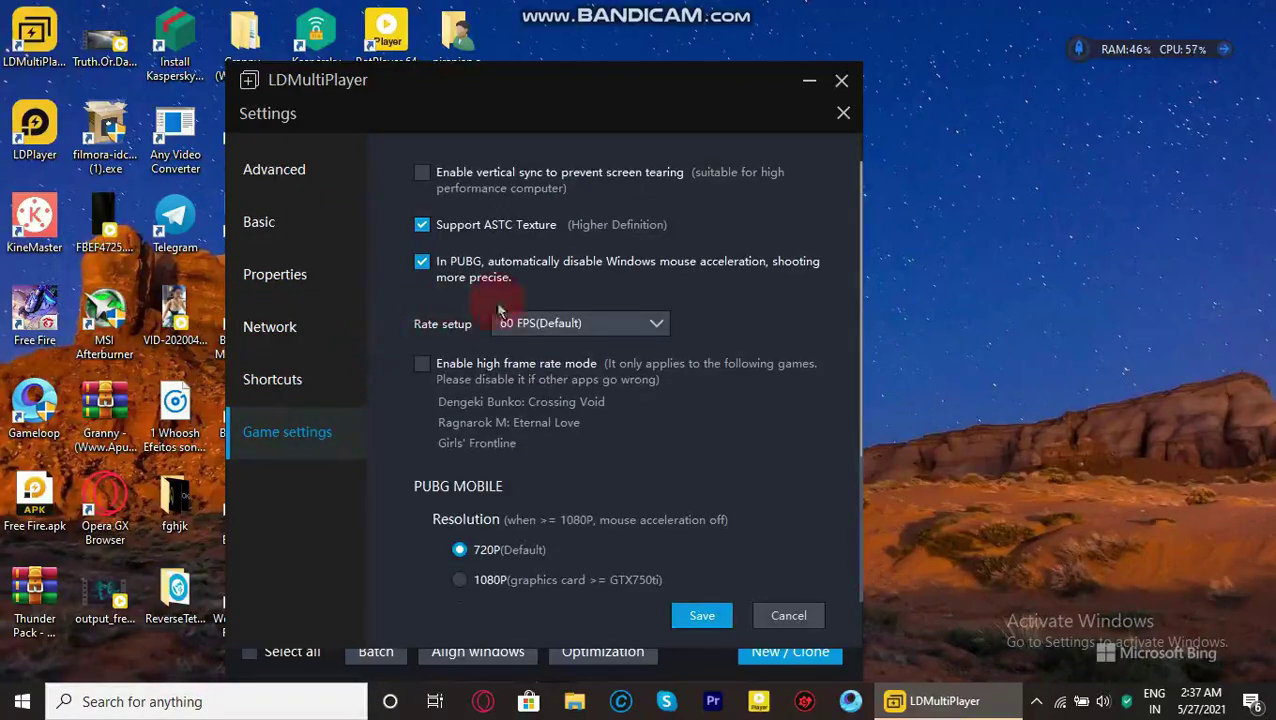
{"action": "scroll", "coordinate": [502, 385], "scroll_direction": "down", "scroll_amount": 1}
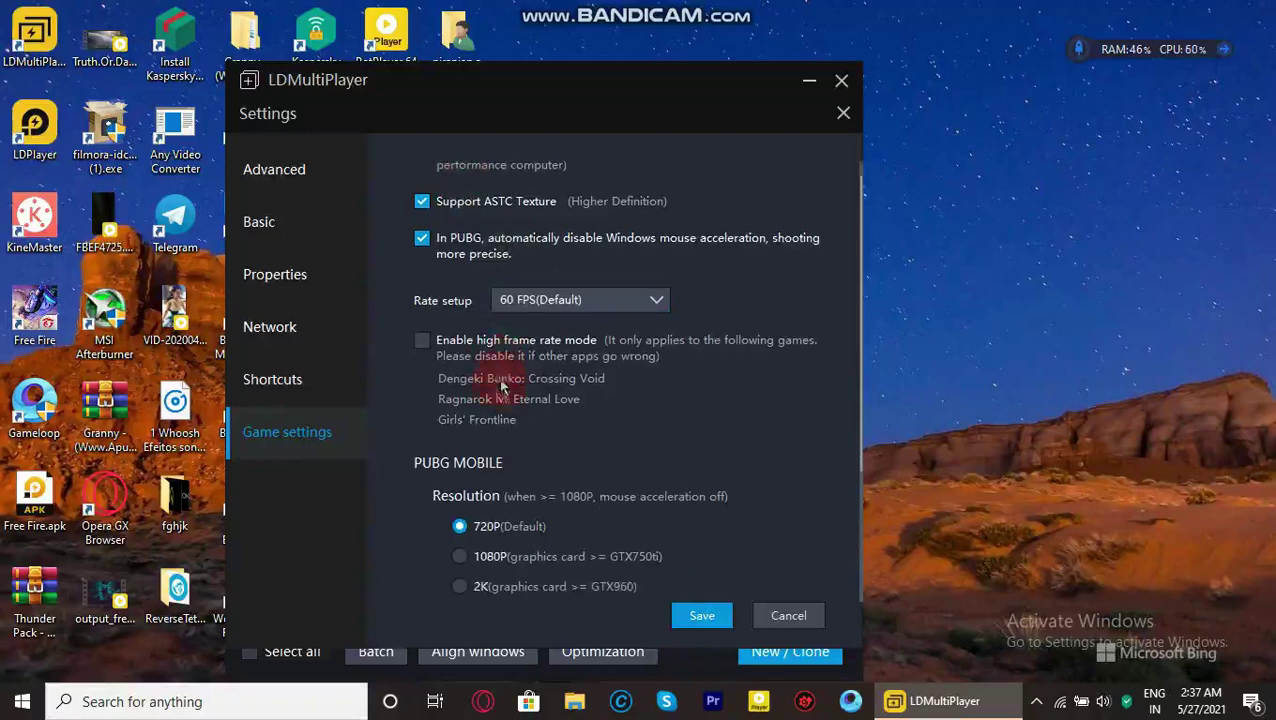
{"action": "scroll", "coordinate": [505, 380], "scroll_direction": "down", "scroll_amount": 1}
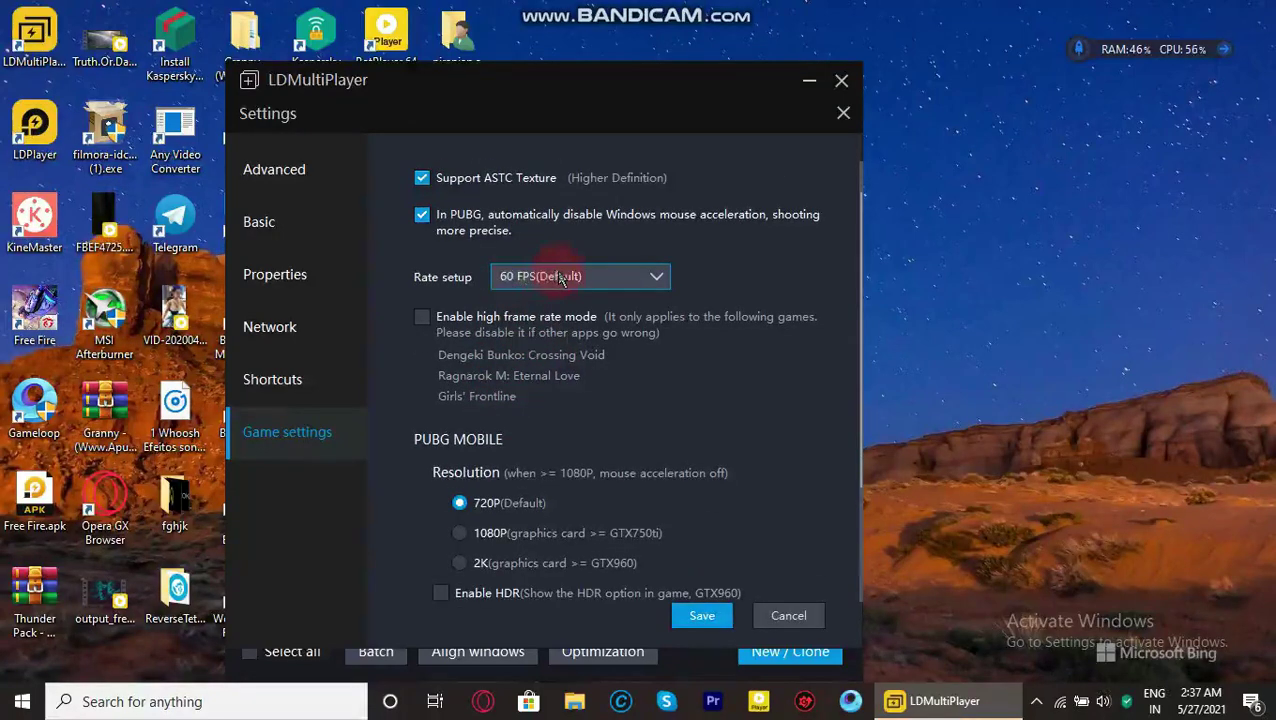
{"action": "left_click", "coordinate": [561, 278]}
{"action": "left_click", "coordinate": [561, 278]}
{"action": "scroll", "coordinate": [575, 375], "scroll_direction": "down", "scroll_amount": 3}
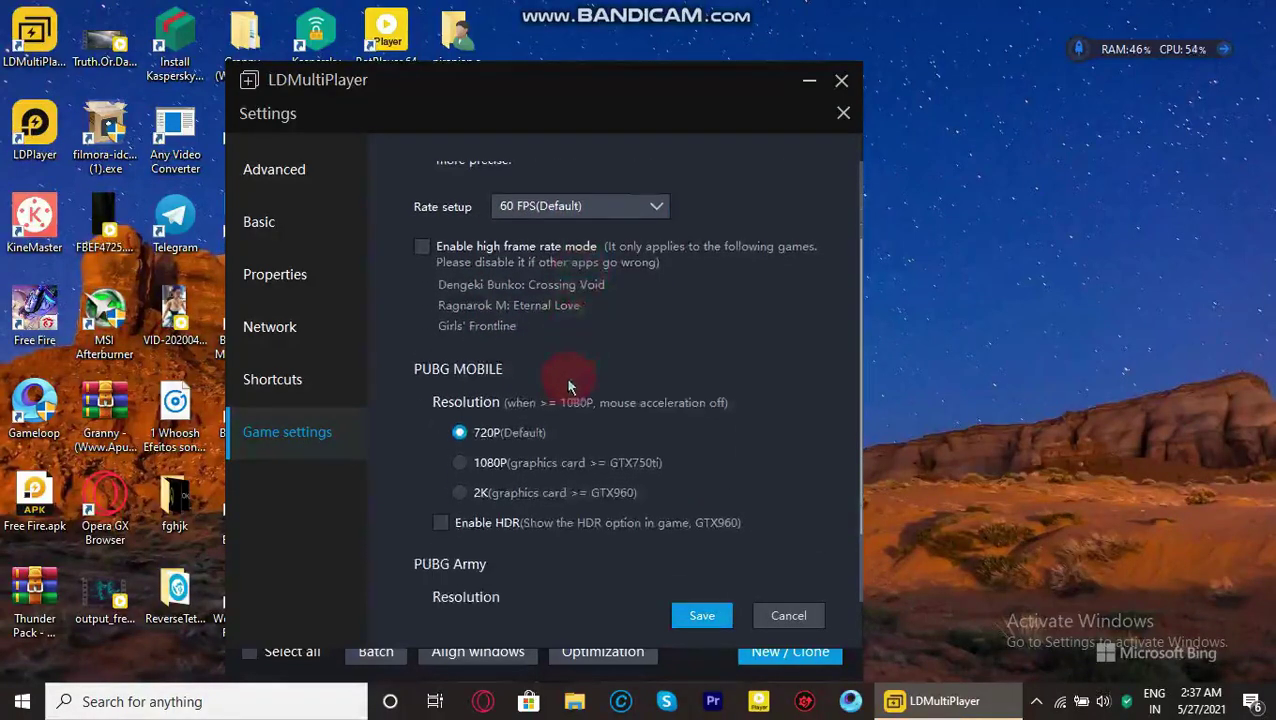
{"action": "scroll", "coordinate": [535, 430], "scroll_direction": "down", "scroll_amount": 3}
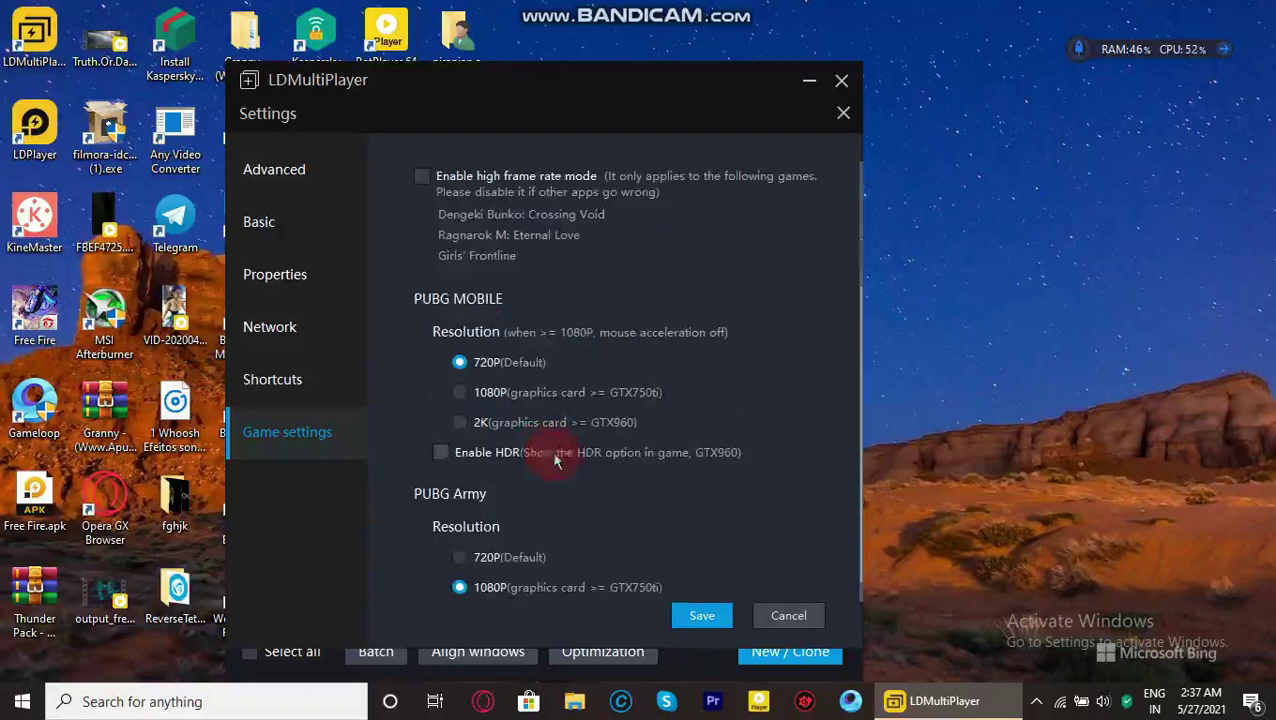
Set the PUBG Army resolution to 720P (Default) in the game settings and recheck the other game options.
{"action": "left_click", "coordinate": [467, 565]}
{"action": "scroll", "coordinate": [598, 478], "scroll_direction": "down", "scroll_amount": 1}
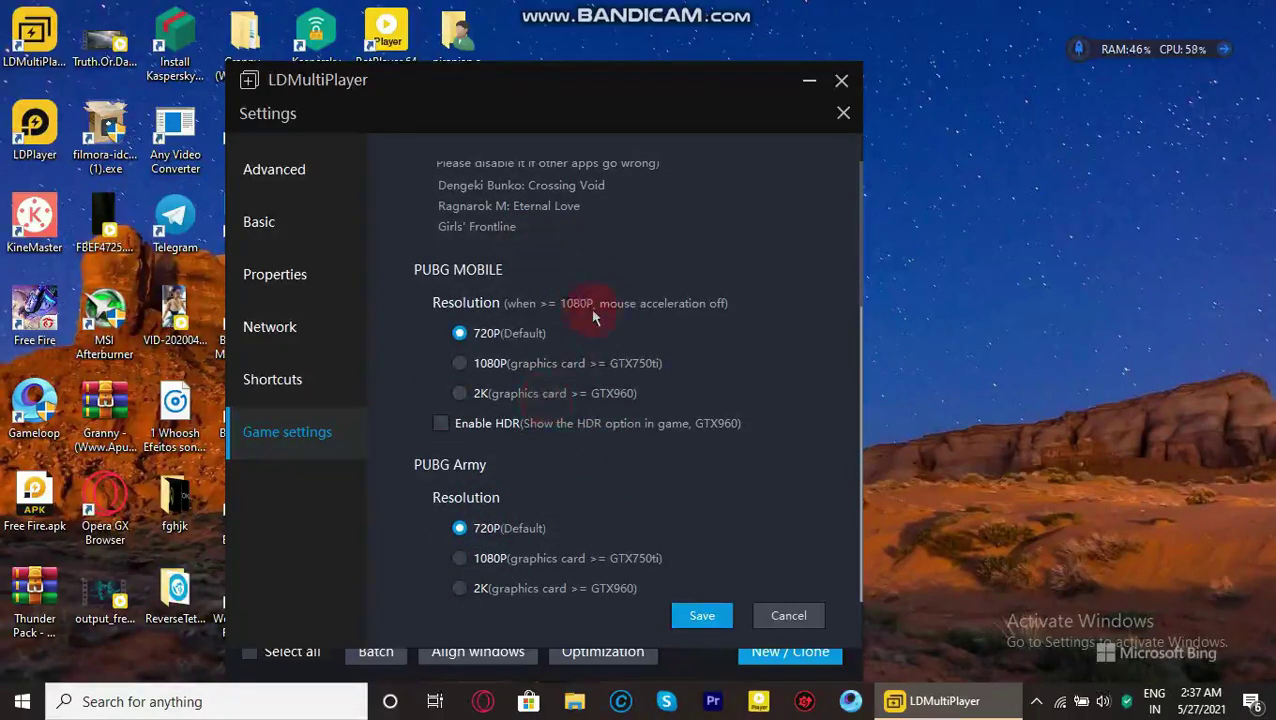
{"action": "scroll", "coordinate": [592, 318], "scroll_direction": "up", "scroll_amount": 3}
{"action": "scroll", "coordinate": [487, 278], "scroll_direction": "up", "scroll_amount": 3}
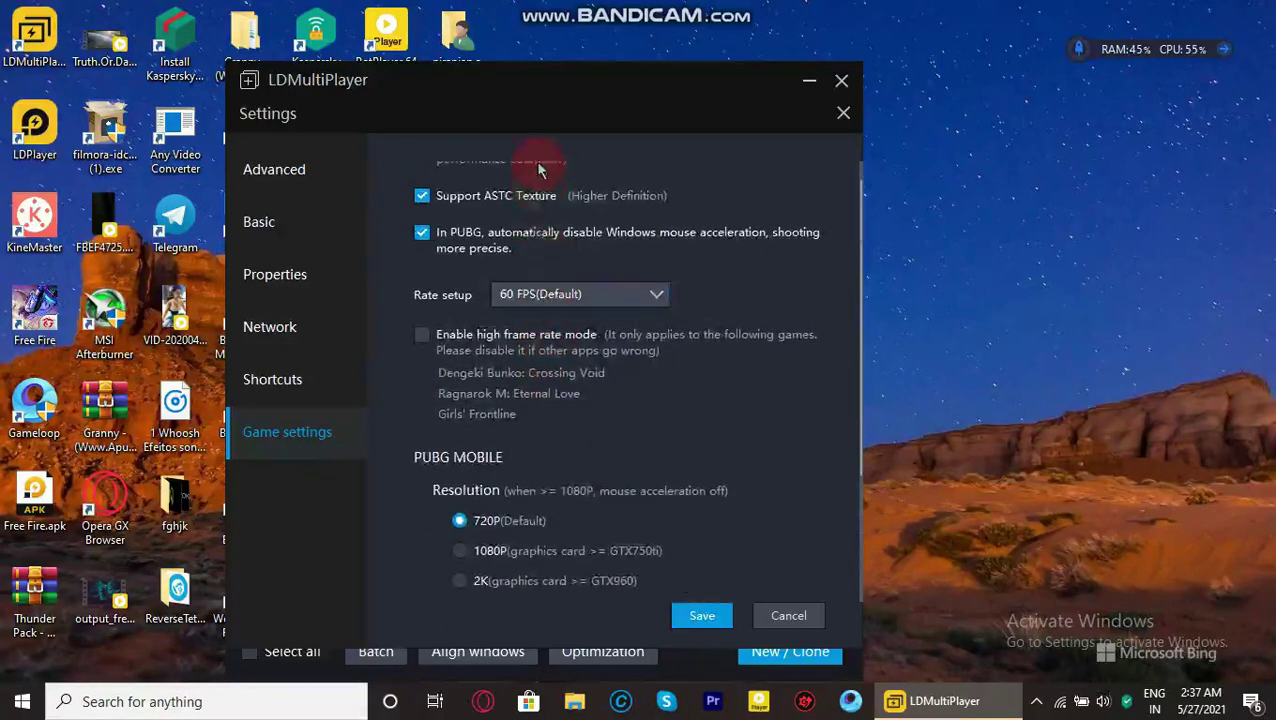
{"action": "scroll", "coordinate": [505, 207], "scroll_direction": "down", "scroll_amount": 2}
{"action": "scroll", "coordinate": [490, 205], "scroll_direction": "up", "scroll_amount": 2}
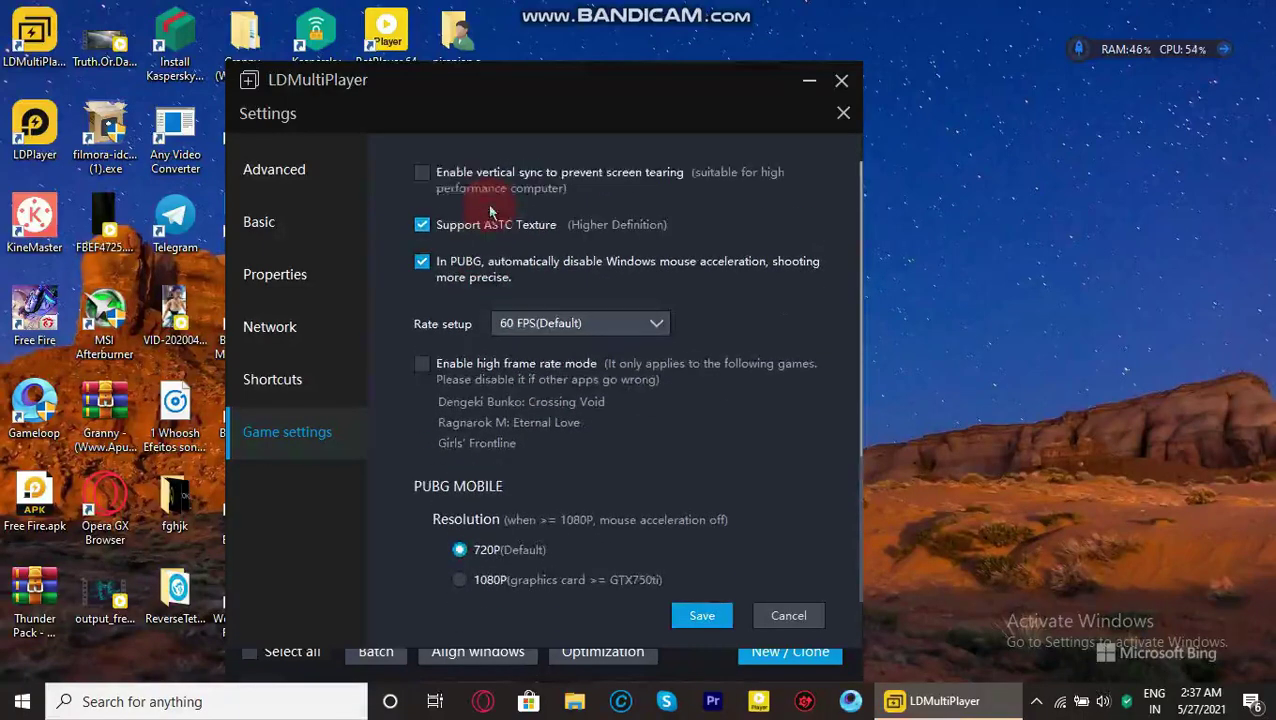
Enable vertical sync in the game settings, switch it off again, and recheck the PUBG options.
{"action": "left_click", "coordinate": [433, 178]}
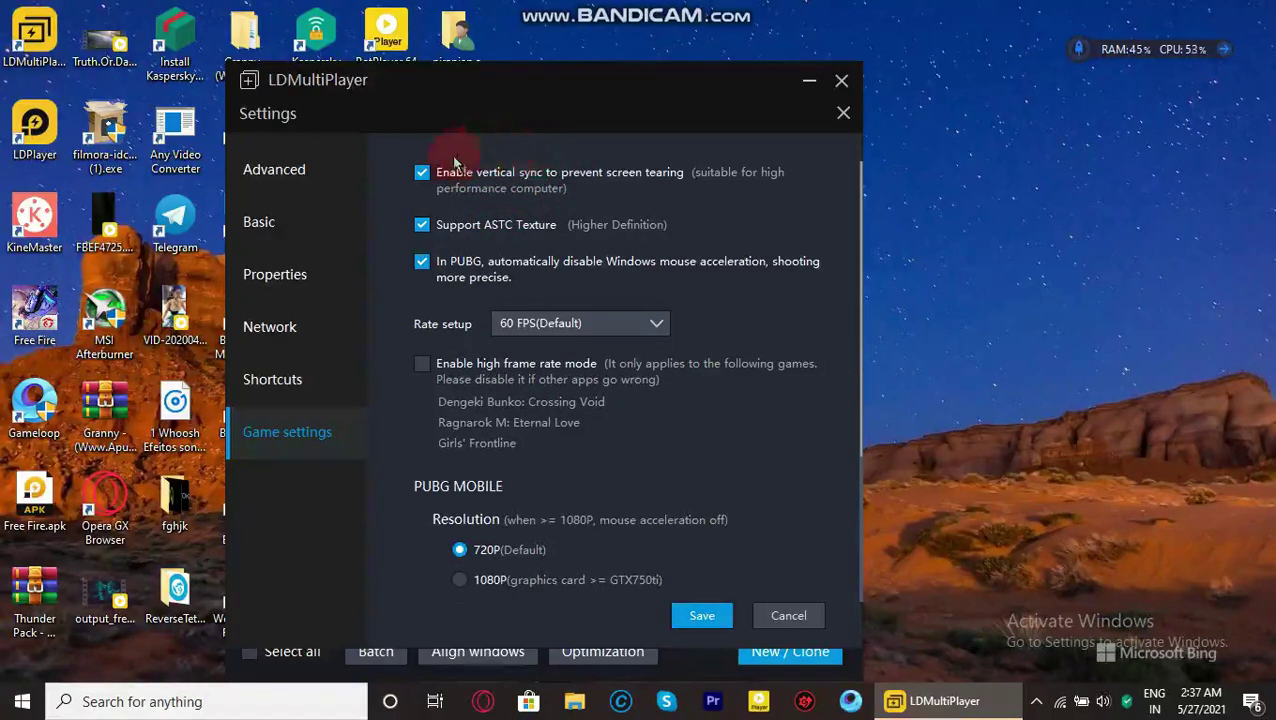
{"action": "left_click", "coordinate": [422, 172]}
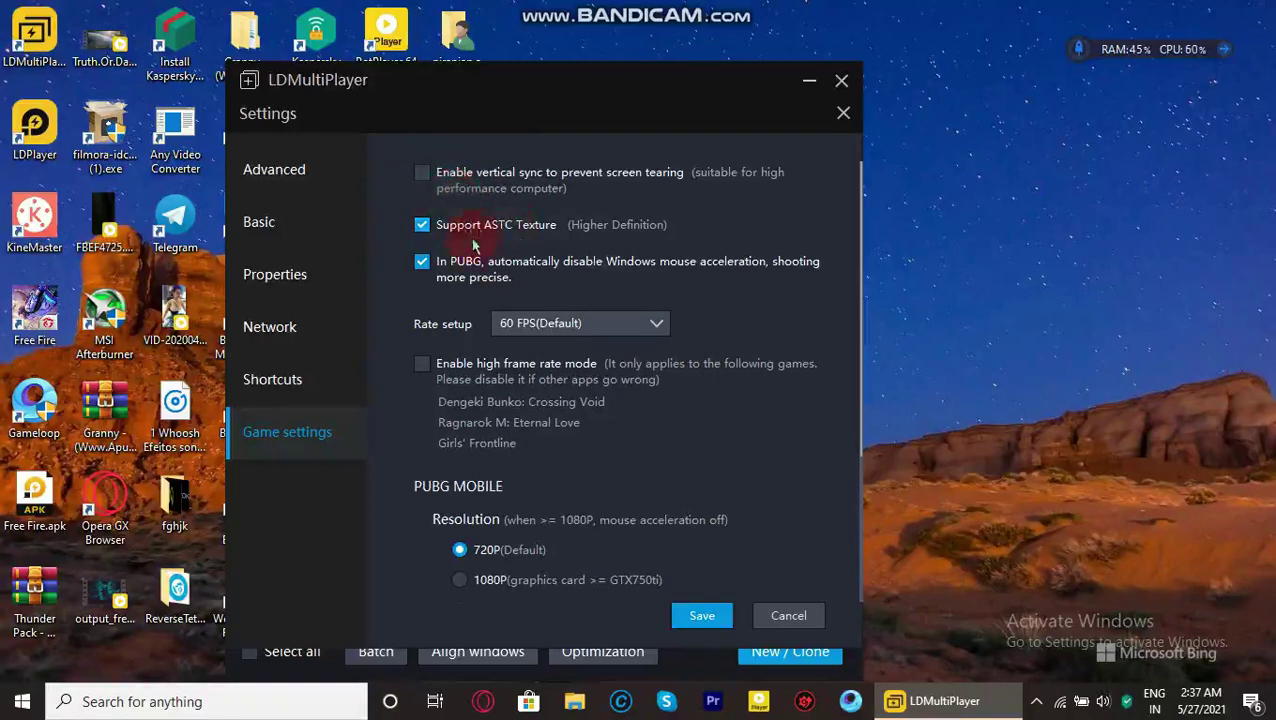
{"action": "scroll", "coordinate": [474, 243], "scroll_direction": "down", "scroll_amount": 4}
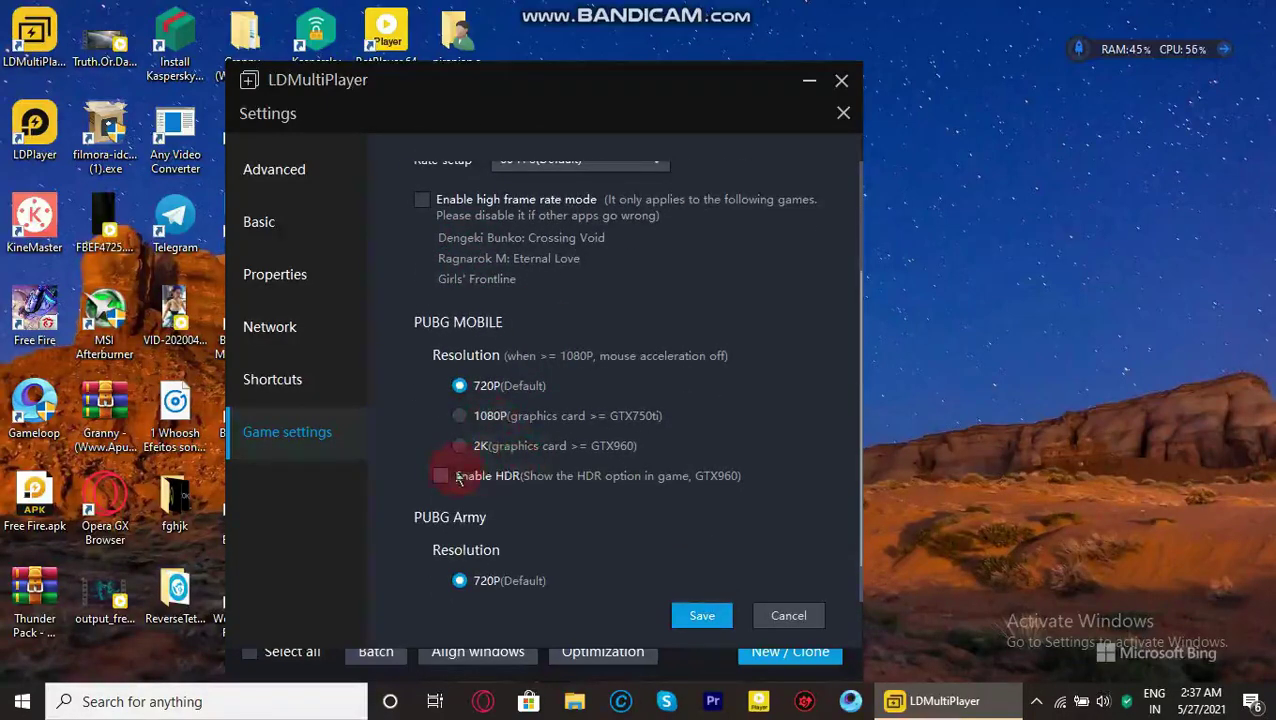
{"action": "scroll", "coordinate": [537, 423], "scroll_direction": "down", "scroll_amount": 1}
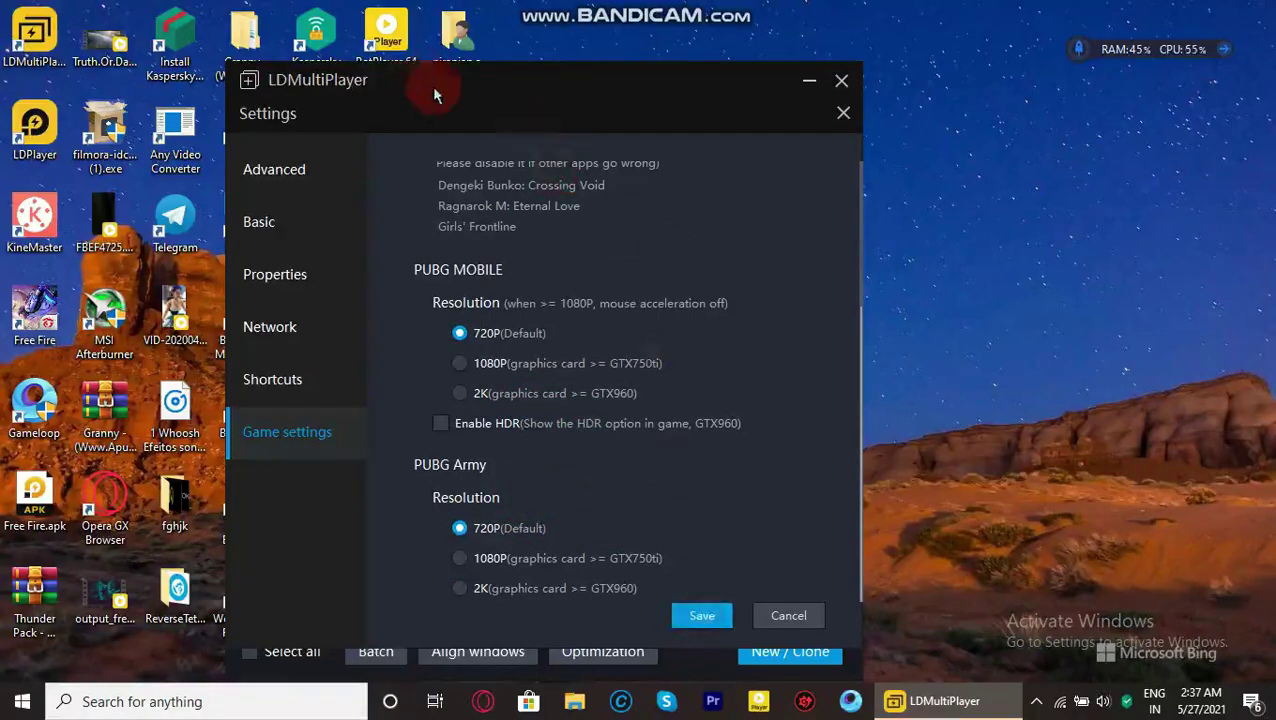
Close the instance settings without saving and move the LDMultiPlayer window back over the desktop.
{"action": "left_click_drag", "start_coordinate": [432, 94], "coordinate": [834, 85]}
{"action": "left_click_drag", "start_coordinate": [593, 100], "coordinate": [530, 82]}
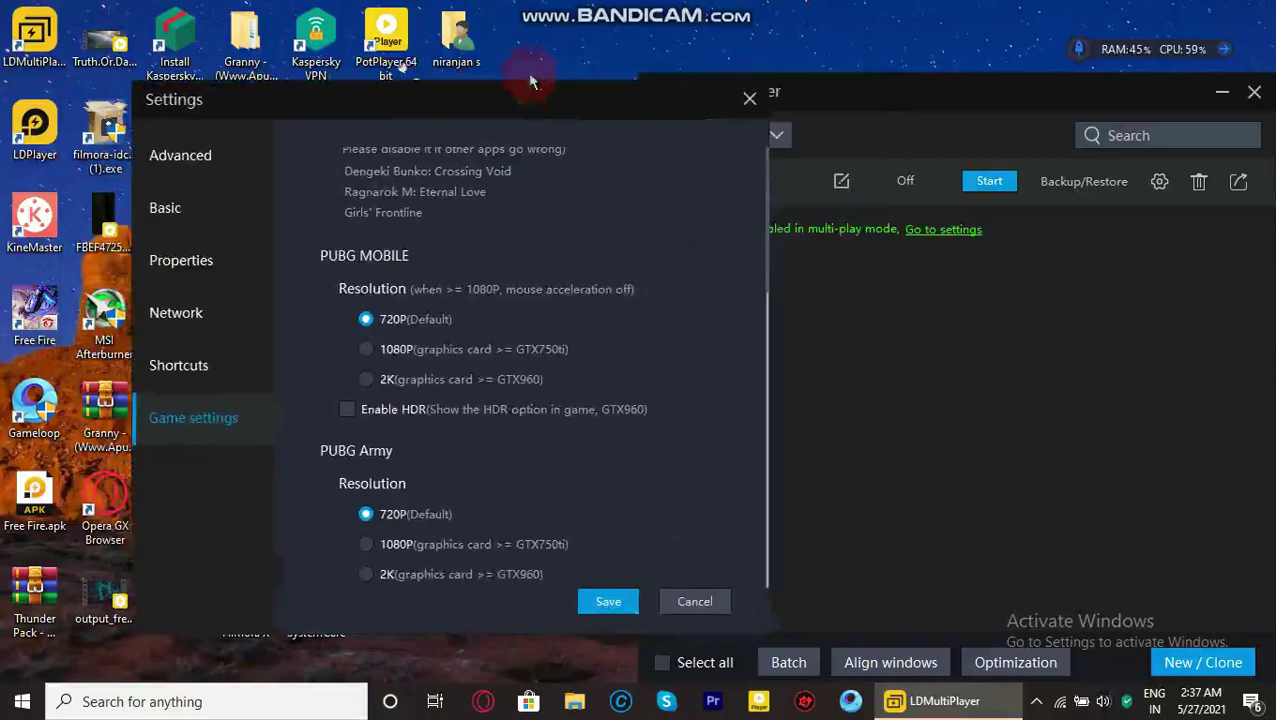
{"action": "left_click", "coordinate": [695, 601]}
{"action": "left_click_drag", "start_coordinate": [818, 90], "coordinate": [454, 48]}
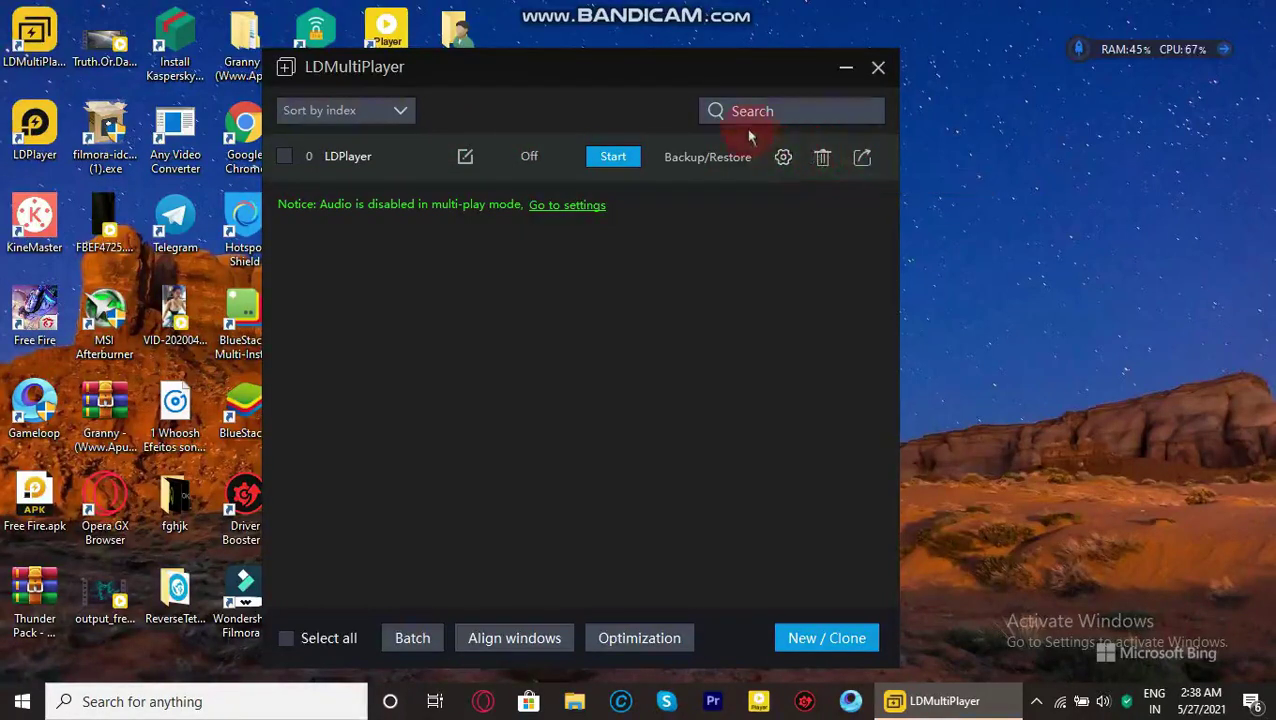
{"action": "left_click", "coordinate": [405, 111]}
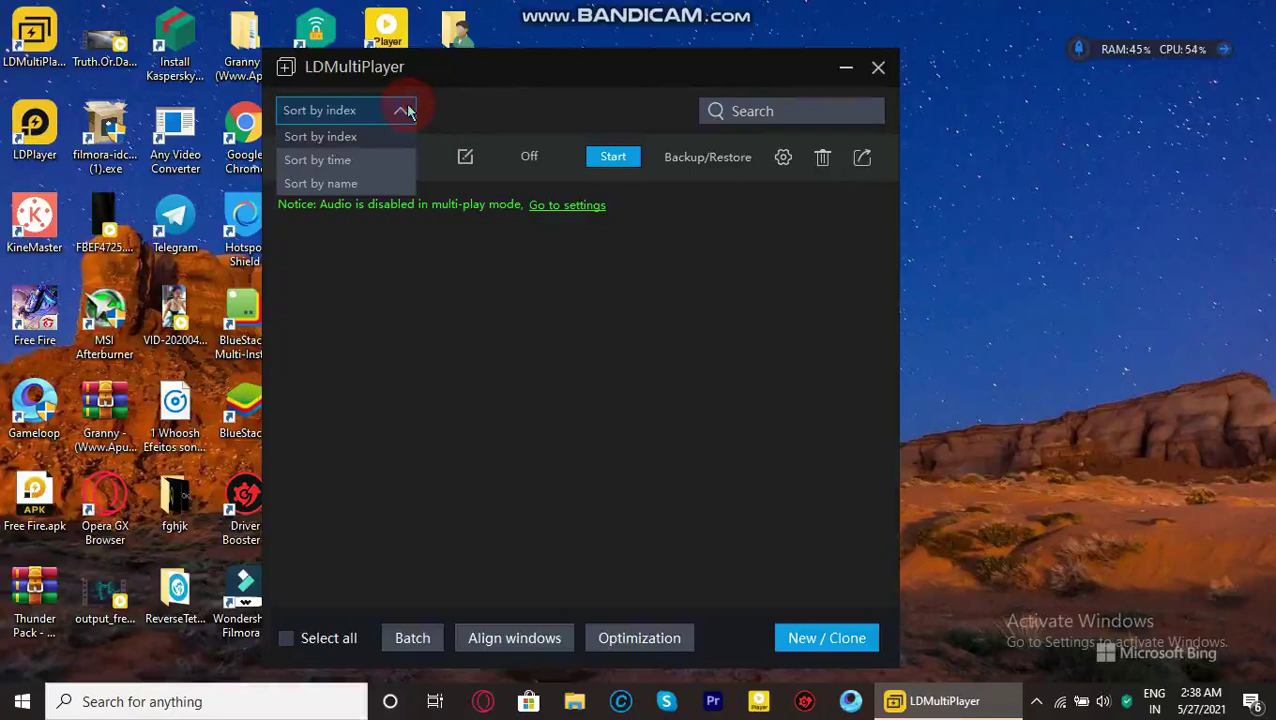
{"action": "left_click", "coordinate": [405, 111]}
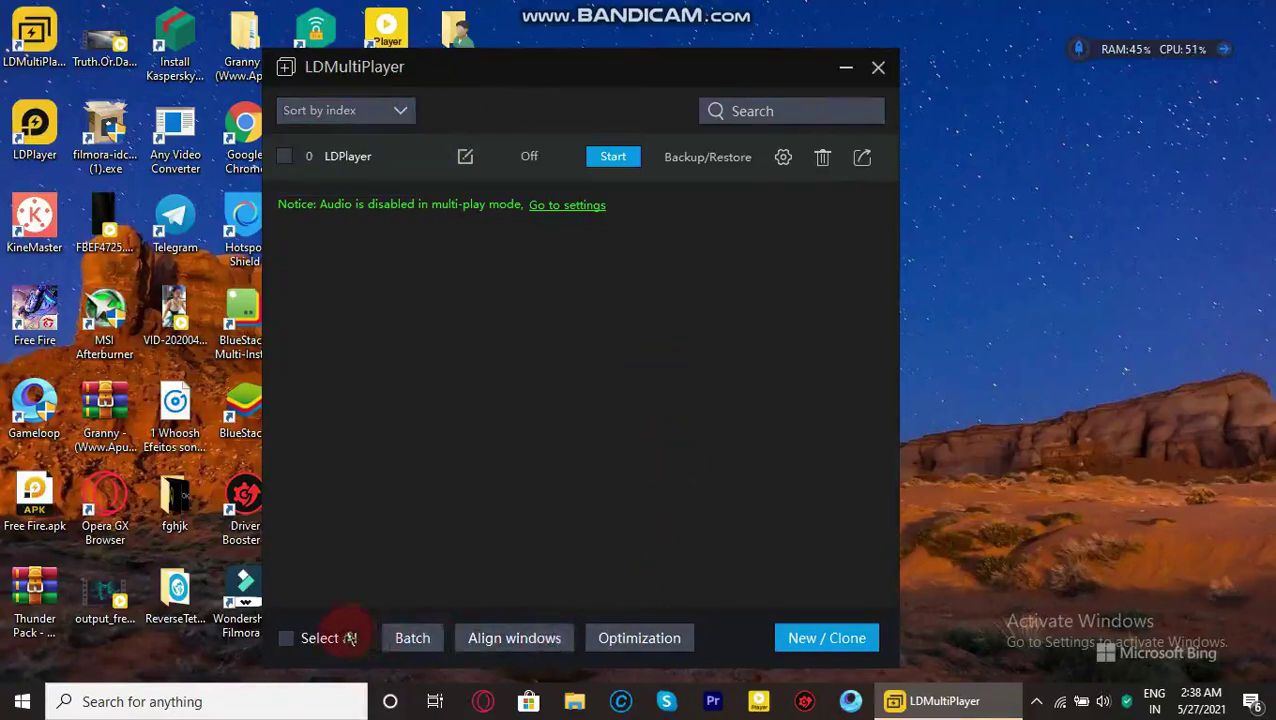
Close LDMultiPlayer and launch LDPlayer from the desktop until its home screen has loaded.
{"action": "left_click", "coordinate": [878, 68]}
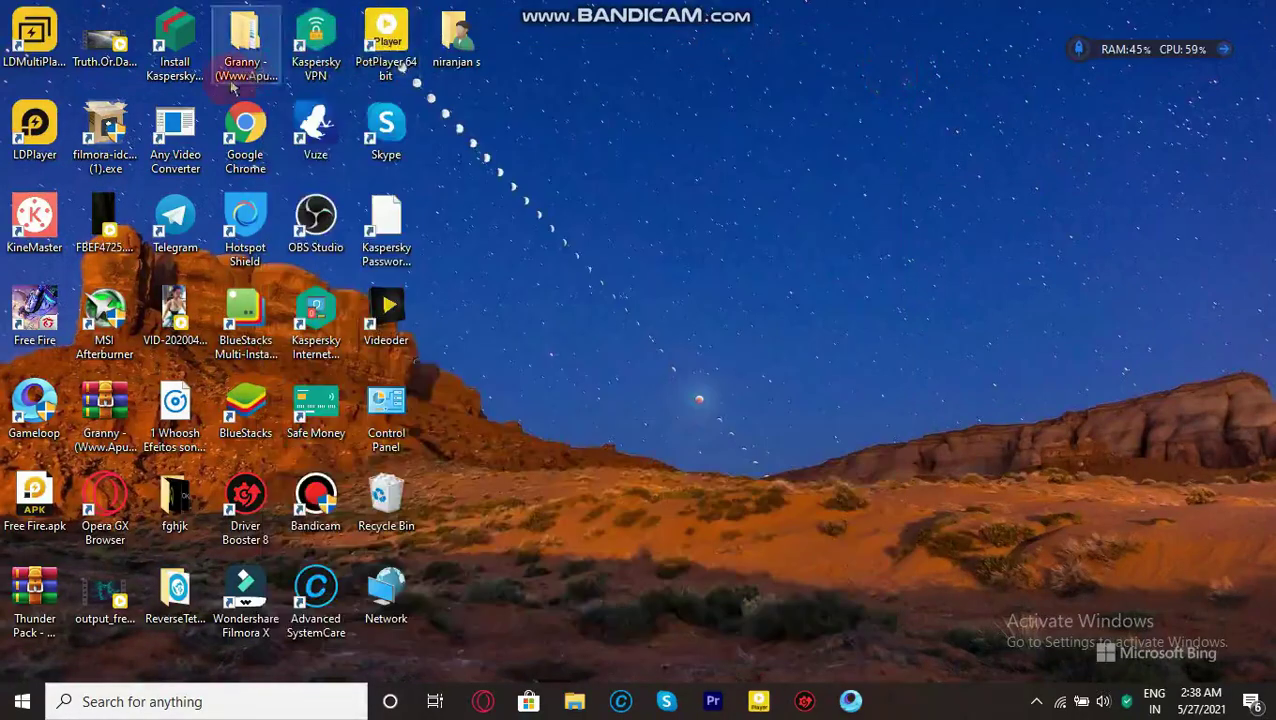
{"action": "double_click", "coordinate": [36, 122]}
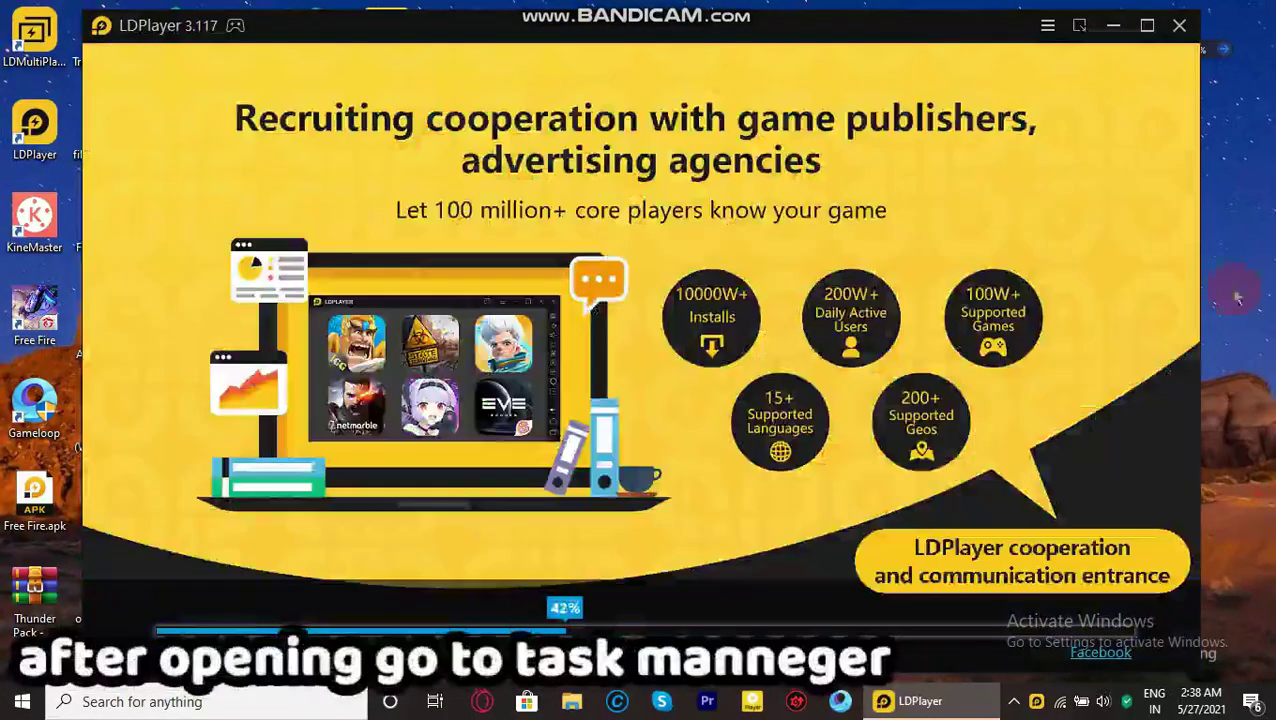
{"action": "left_click", "coordinate": [1113, 25]}
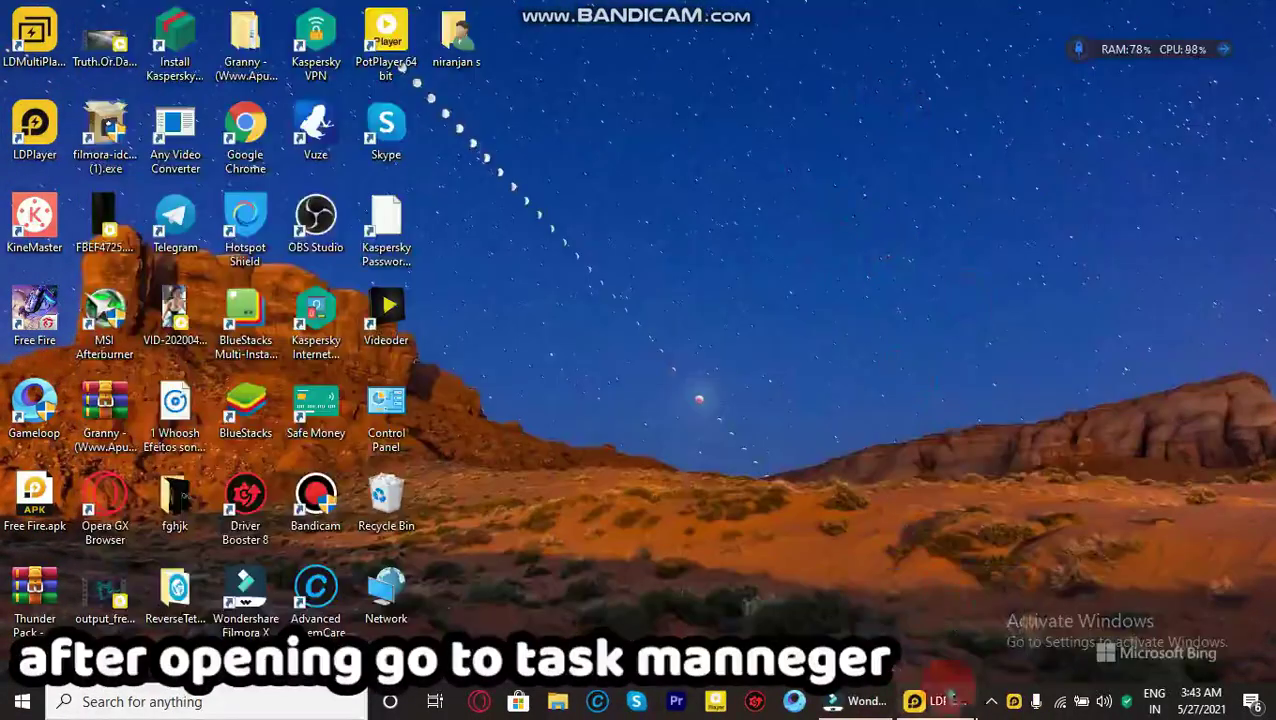
{"action": "left_click", "coordinate": [940, 700]}
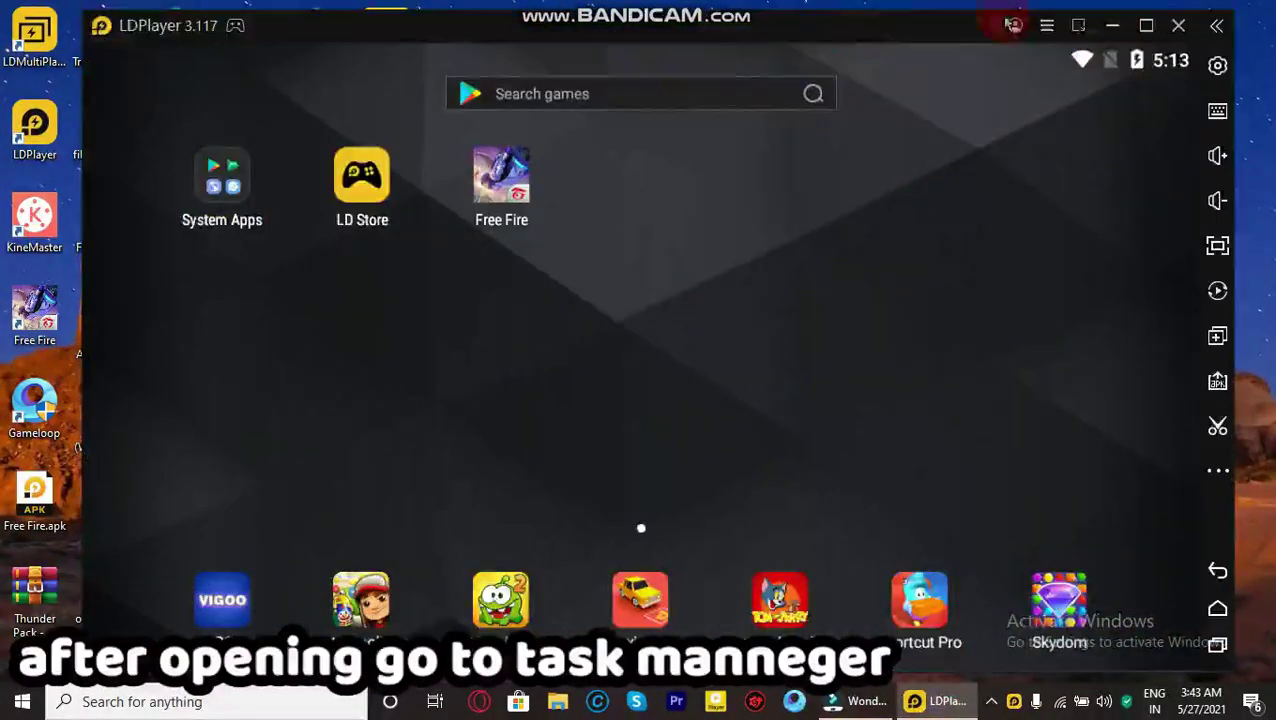
Open Windows Task Manager and show the detailed list of running processes.
{"action": "right_click", "coordinate": [993, 707]}
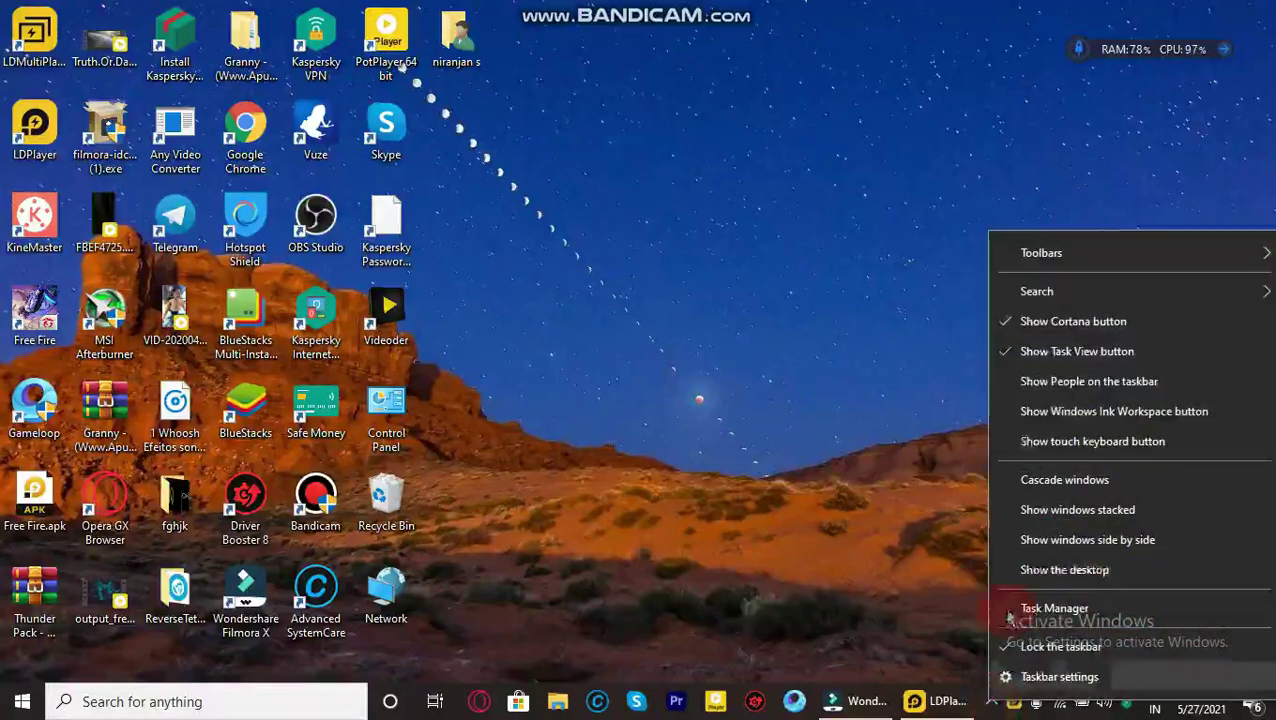
{"action": "left_click", "coordinate": [1055, 606]}
{"action": "left_click", "coordinate": [659, 99]}
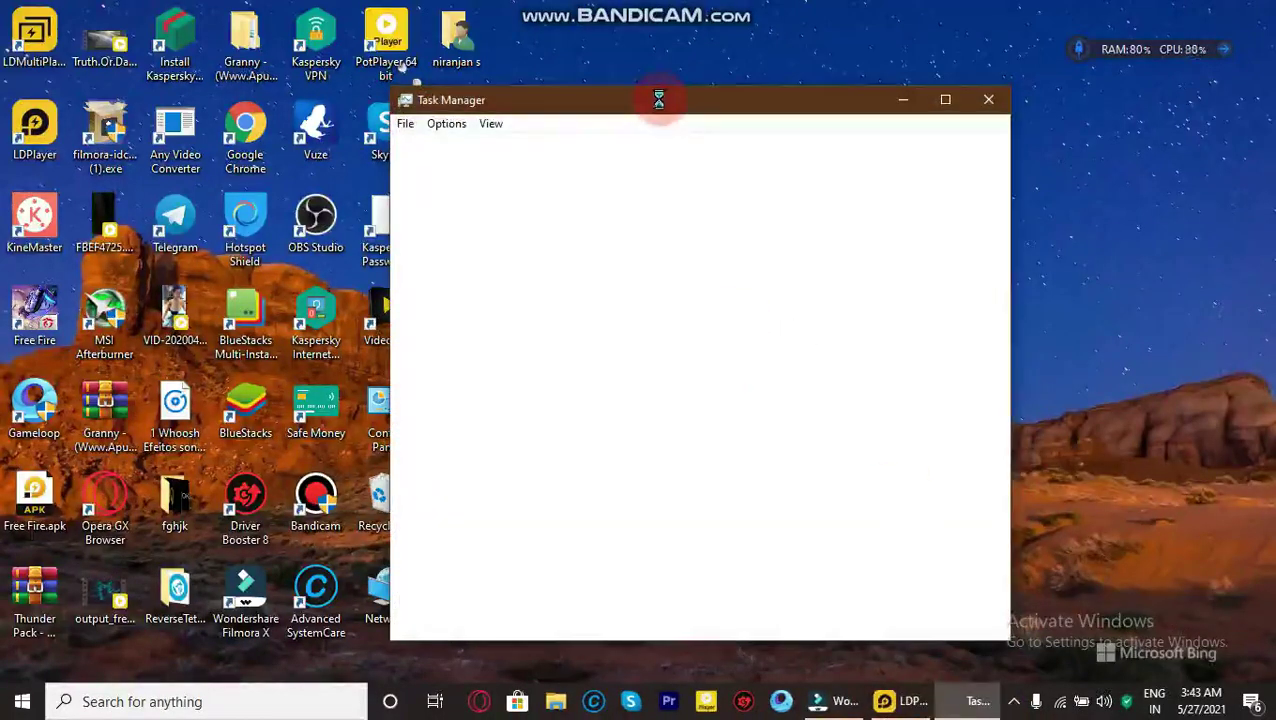
{"action": "left_click", "coordinate": [645, 135]}
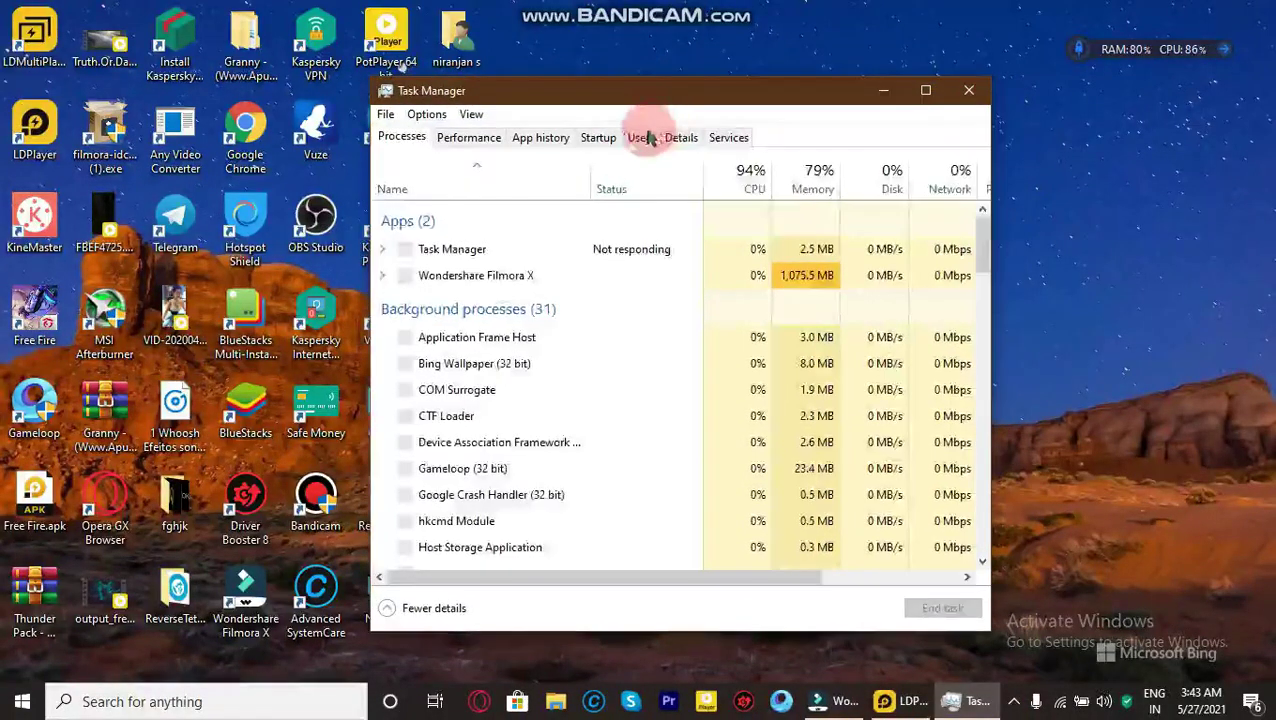
{"action": "left_click", "coordinate": [682, 140]}
{"action": "left_click", "coordinate": [1171, 205]}
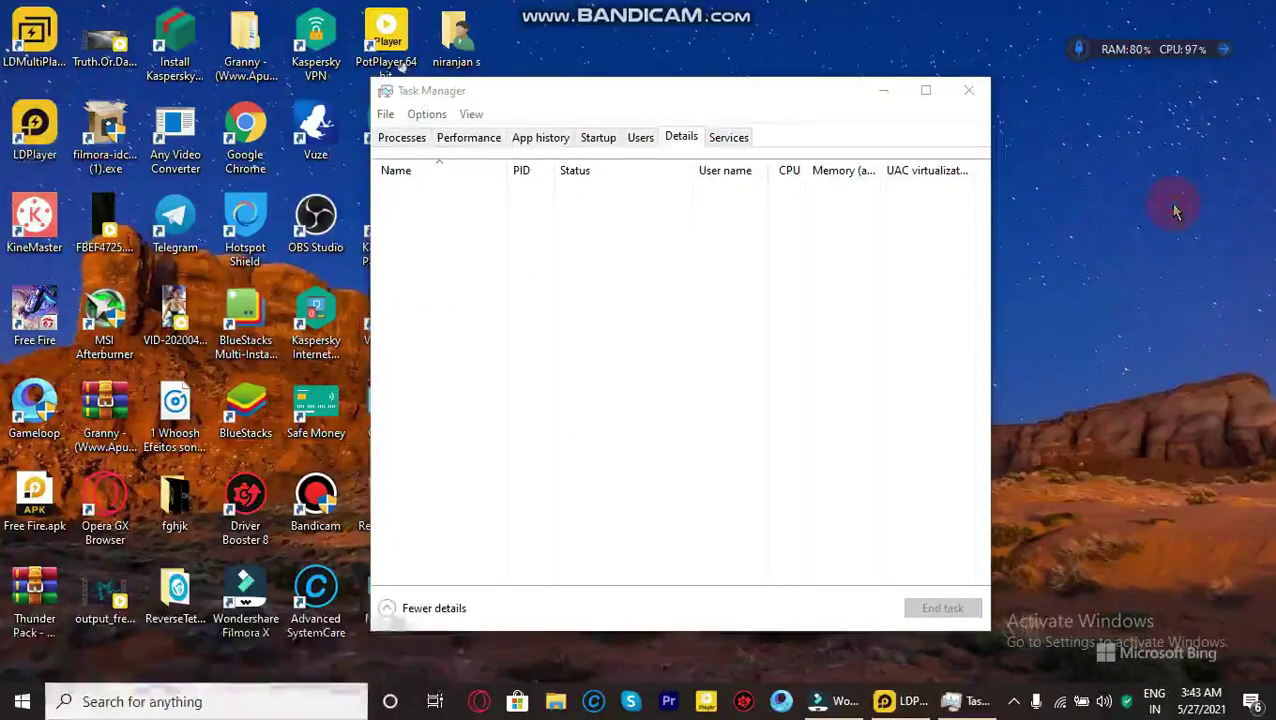
{"action": "right_click", "coordinate": [1102, 190]}
{"action": "left_click", "coordinate": [1120, 260]}
{"action": "right_click", "coordinate": [1166, 272]}
{"action": "left_click", "coordinate": [1100, 252]}
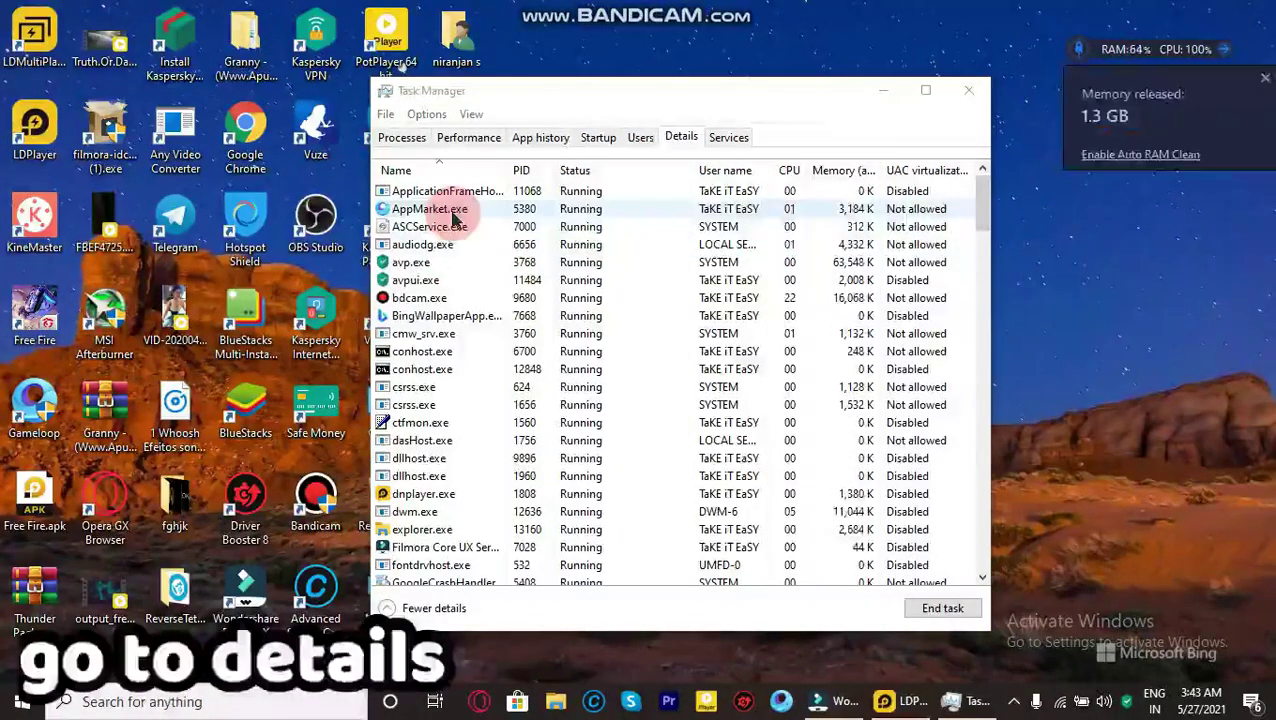
Set the processor affinity of dnplayer.exe so that it runs on CPU 0, CPU 1 and CPU 2 but not CPU 3.
{"action": "scroll", "coordinate": [418, 432], "scroll_direction": "down", "scroll_amount": 1}
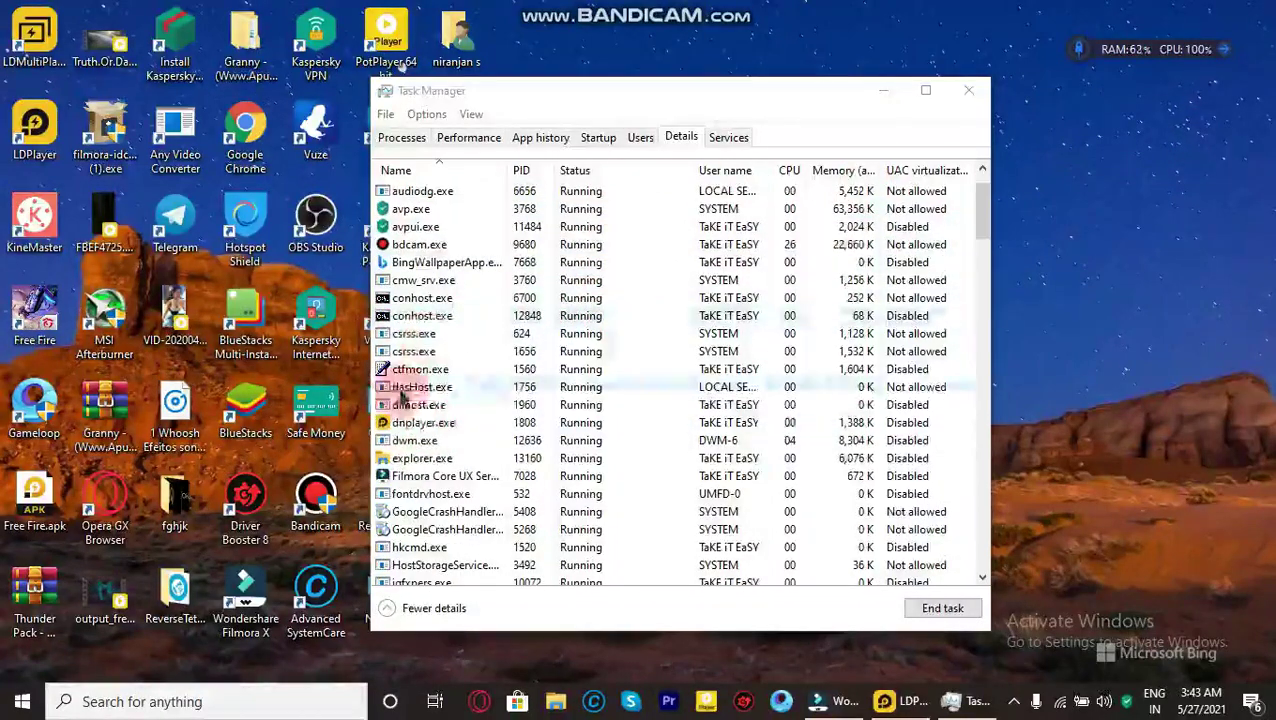
{"action": "scroll", "coordinate": [421, 447], "scroll_direction": "up", "scroll_amount": 1}
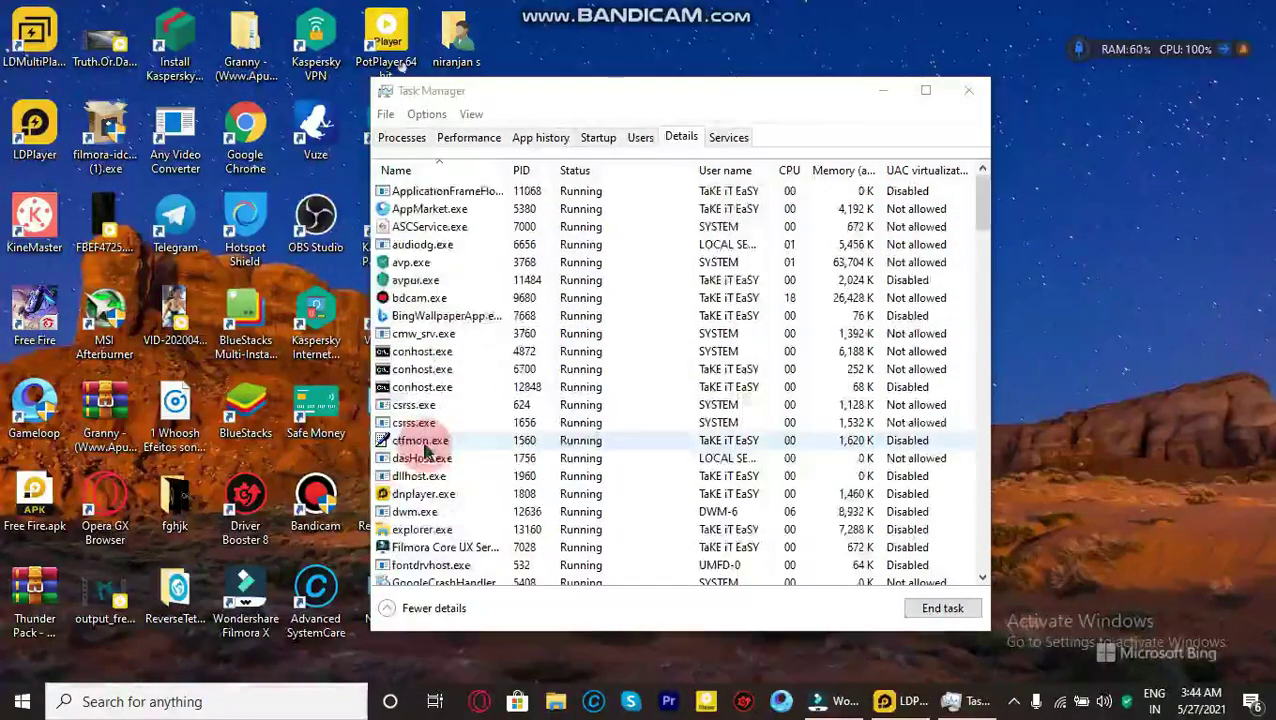
{"action": "scroll", "coordinate": [421, 447], "scroll_direction": "down", "scroll_amount": 1}
{"action": "right_click", "coordinate": [423, 442]}
{"action": "mouse_move", "coordinate": [487, 249]}
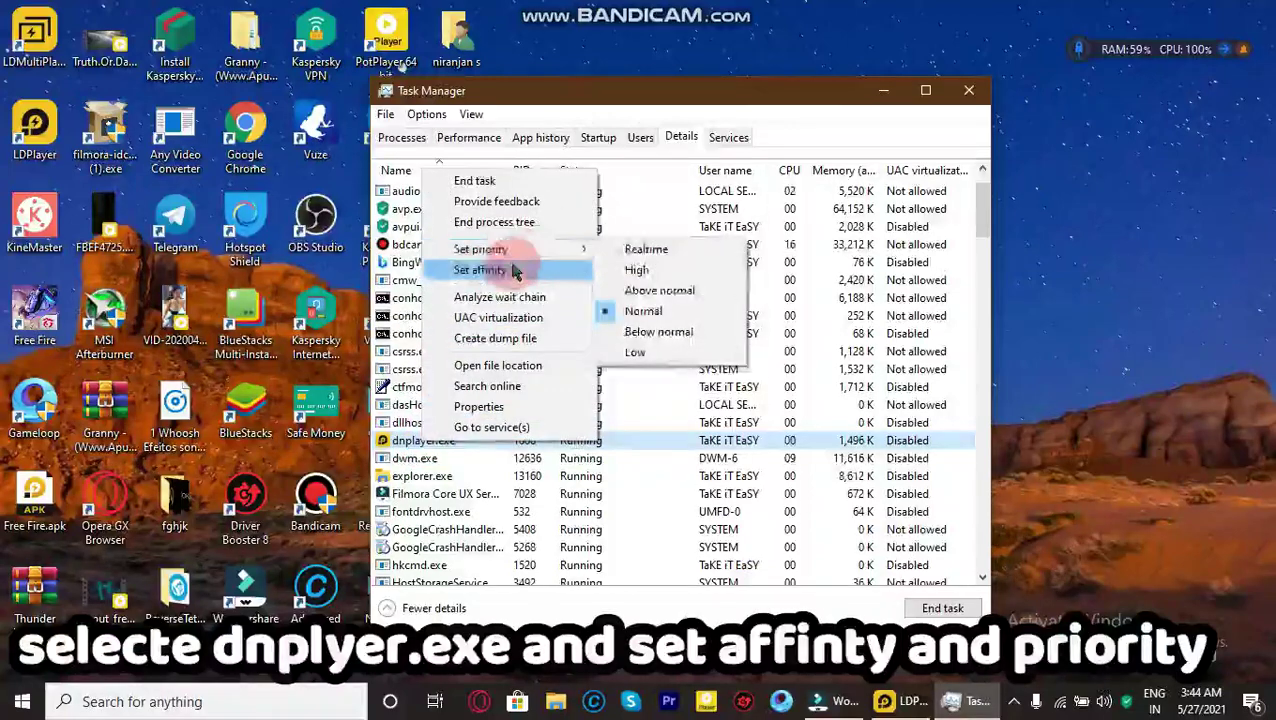
{"action": "left_click", "coordinate": [480, 270]}
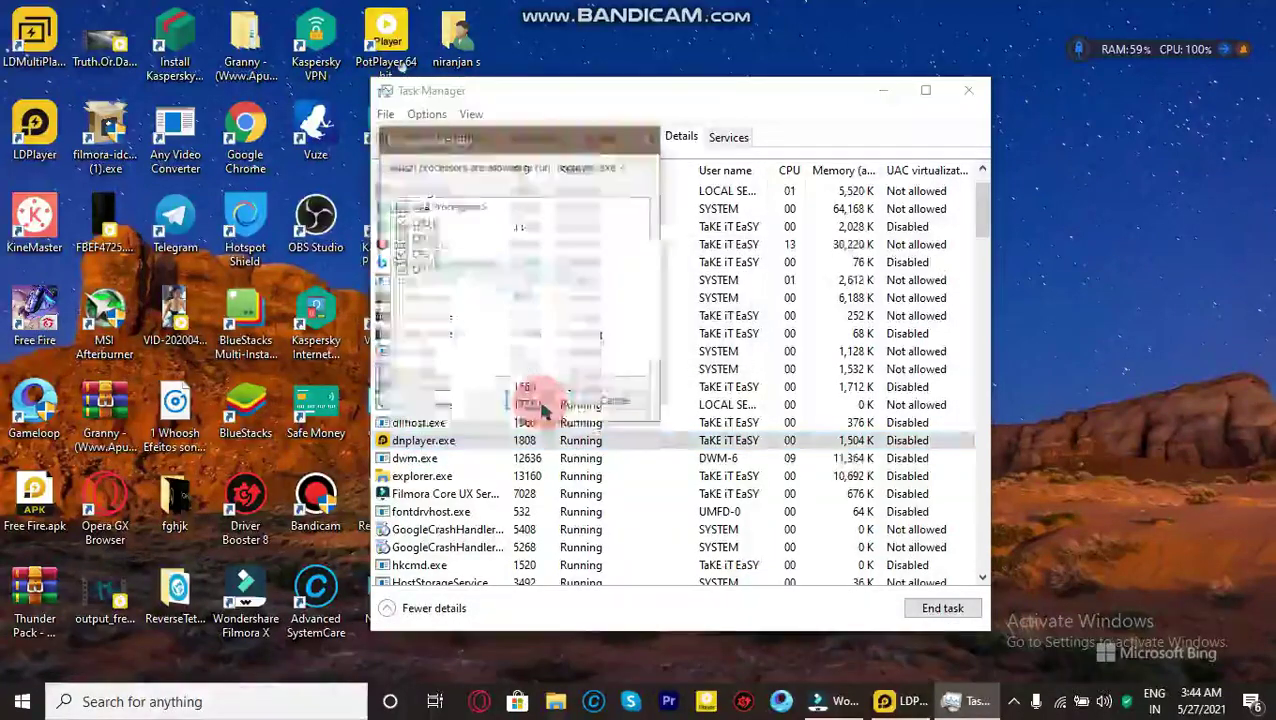
{"action": "left_click", "coordinate": [400, 270]}
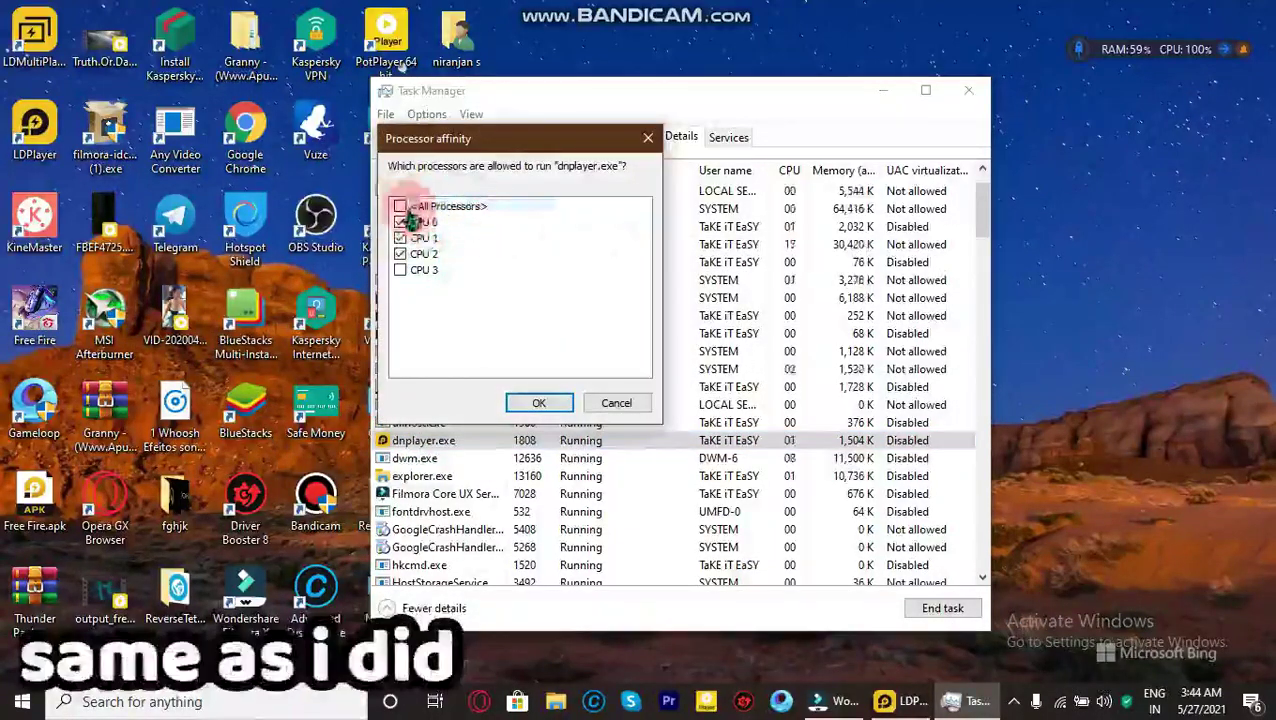
{"action": "left_click", "coordinate": [539, 402]}
{"action": "scroll", "coordinate": [456, 421], "scroll_direction": "down", "scroll_amount": 1}
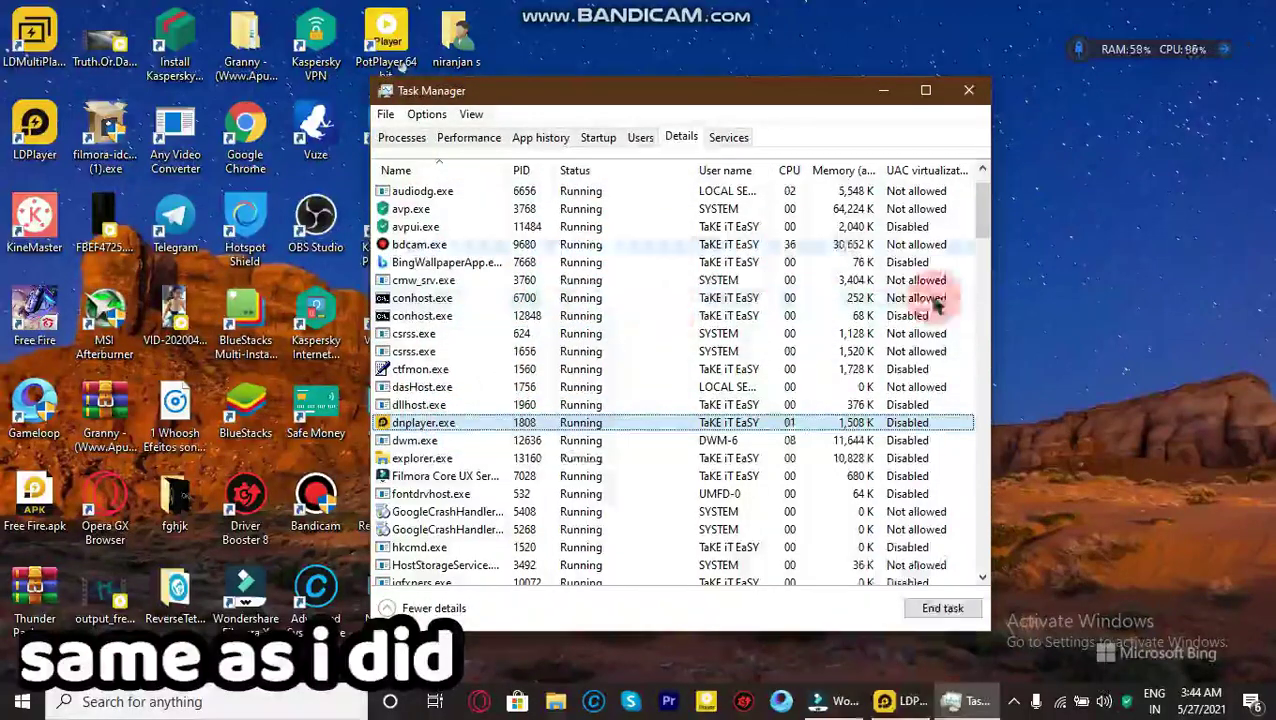
Close Task Manager, return to the LDPlayer window and dismiss the World of Tanks advertisement.
{"action": "left_click", "coordinate": [969, 90]}
{"action": "left_click", "coordinate": [955, 701]}
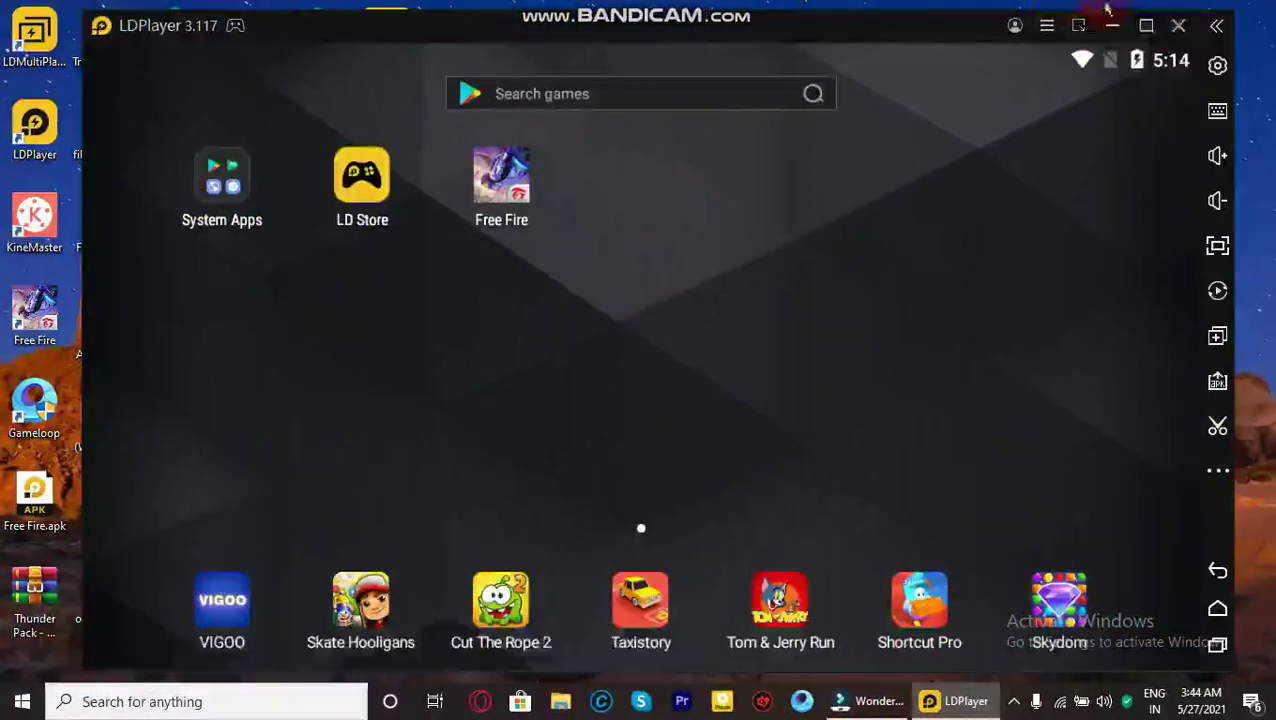
{"action": "left_click", "coordinate": [1022, 28]}
{"action": "left_click", "coordinate": [645, 424]}
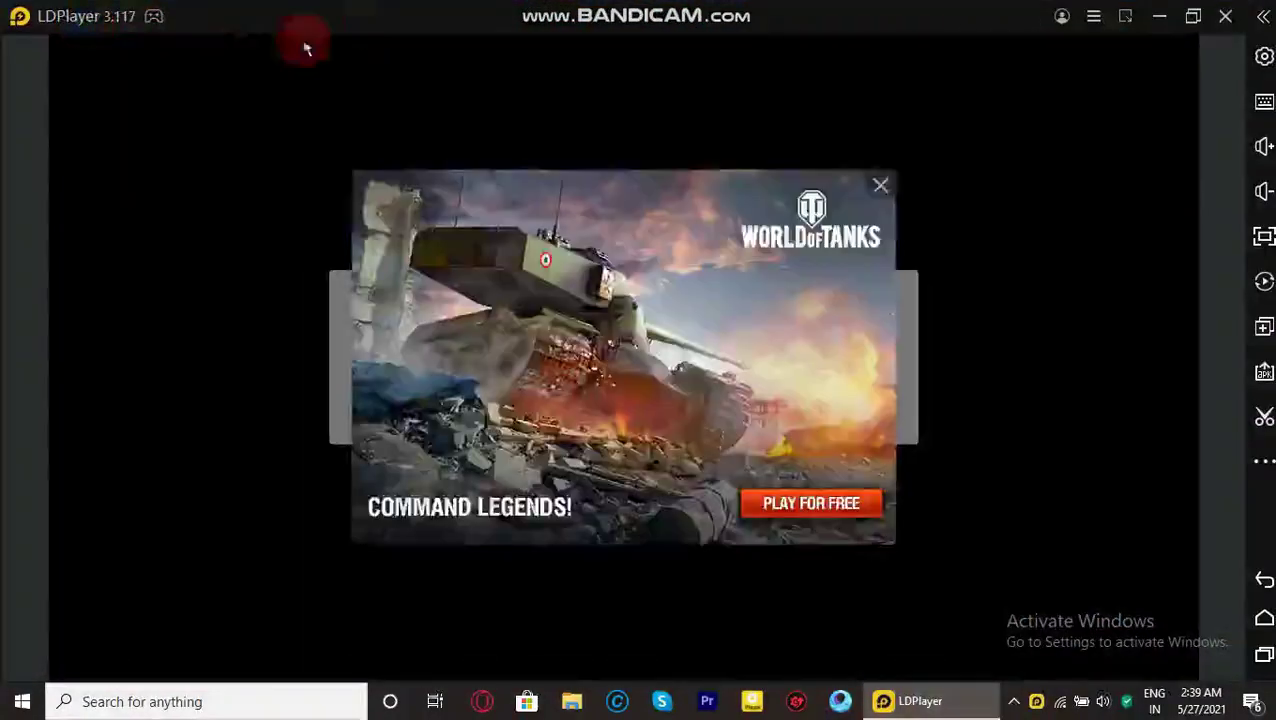
{"action": "left_click", "coordinate": [880, 185]}
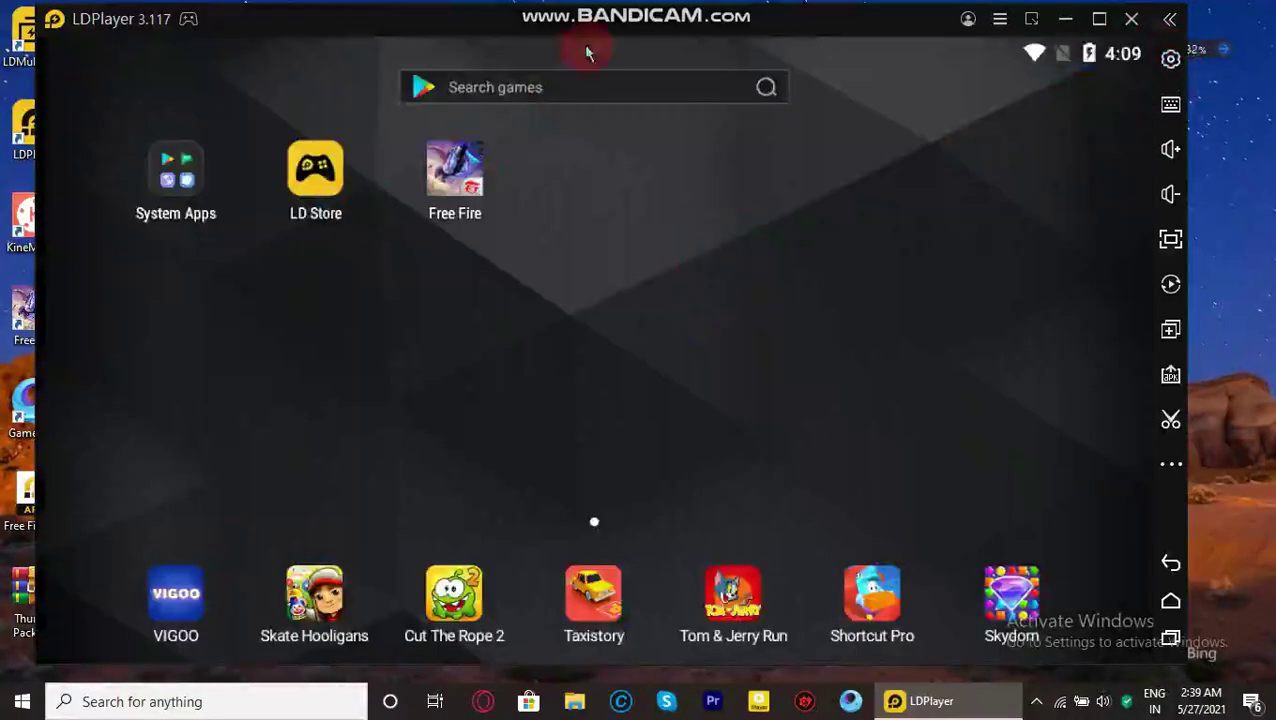
Move the LDPlayer window slightly lower on the desktop with its home screen showing.
{"action": "left_click_drag", "start_coordinate": [584, 48], "coordinate": [528, 351]}
{"action": "left_click", "coordinate": [528, 351]}
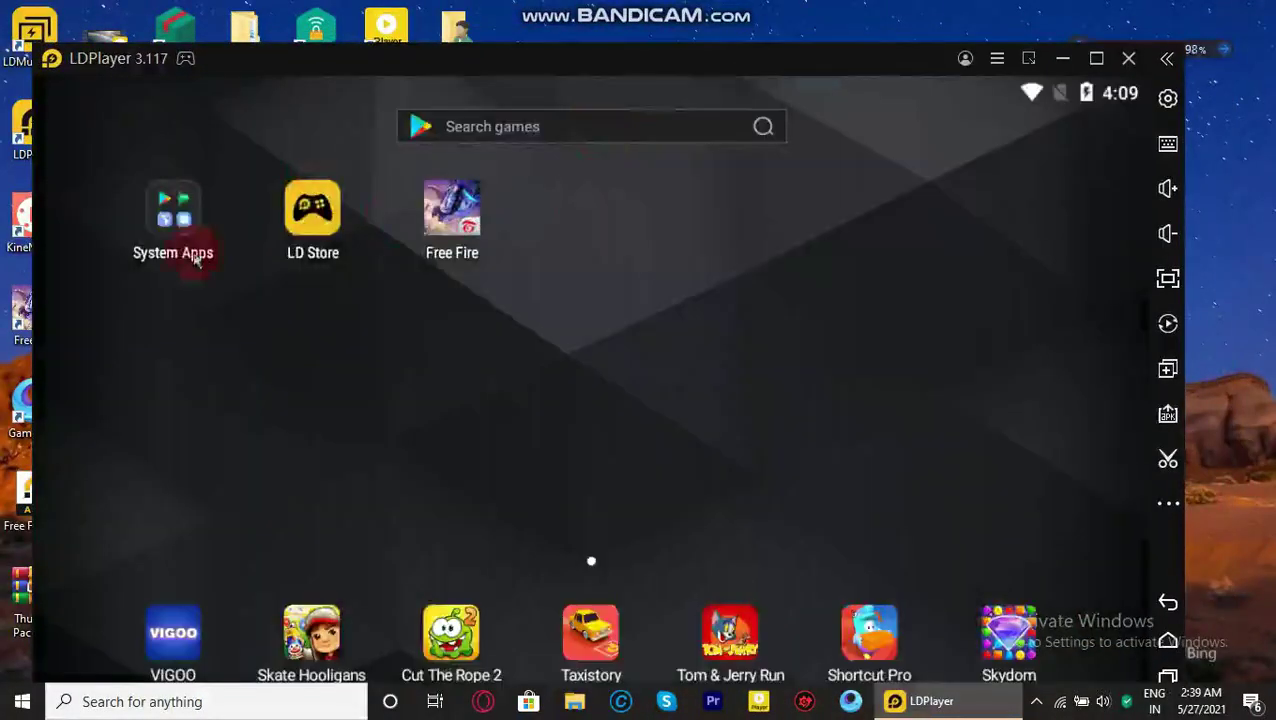
{"action": "left_click", "coordinate": [194, 251]}
{"action": "left_click", "coordinate": [760, 444]}
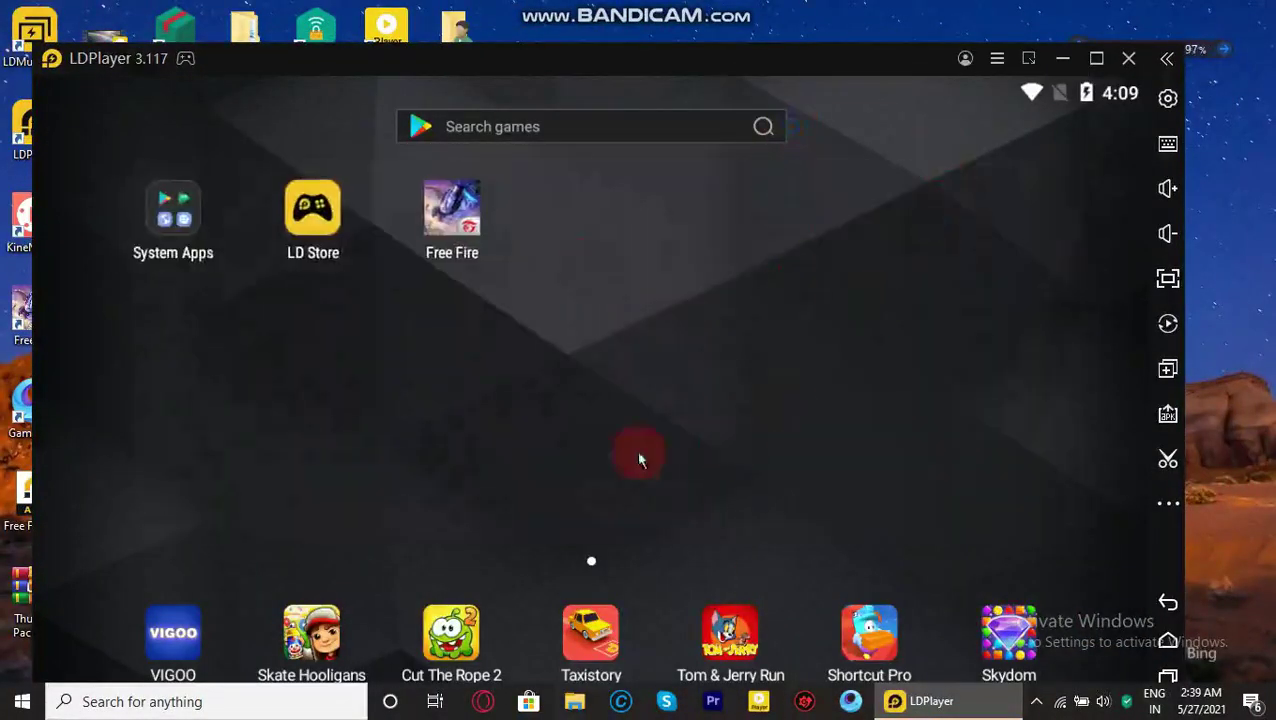
Lower the emulator's volume and raise it again with its own volume controls.
{"action": "left_click_drag", "start_coordinate": [600, 85], "coordinate": [746, 207]}
{"action": "left_click", "coordinate": [1168, 233]}
{"action": "left_click", "coordinate": [1168, 188]}
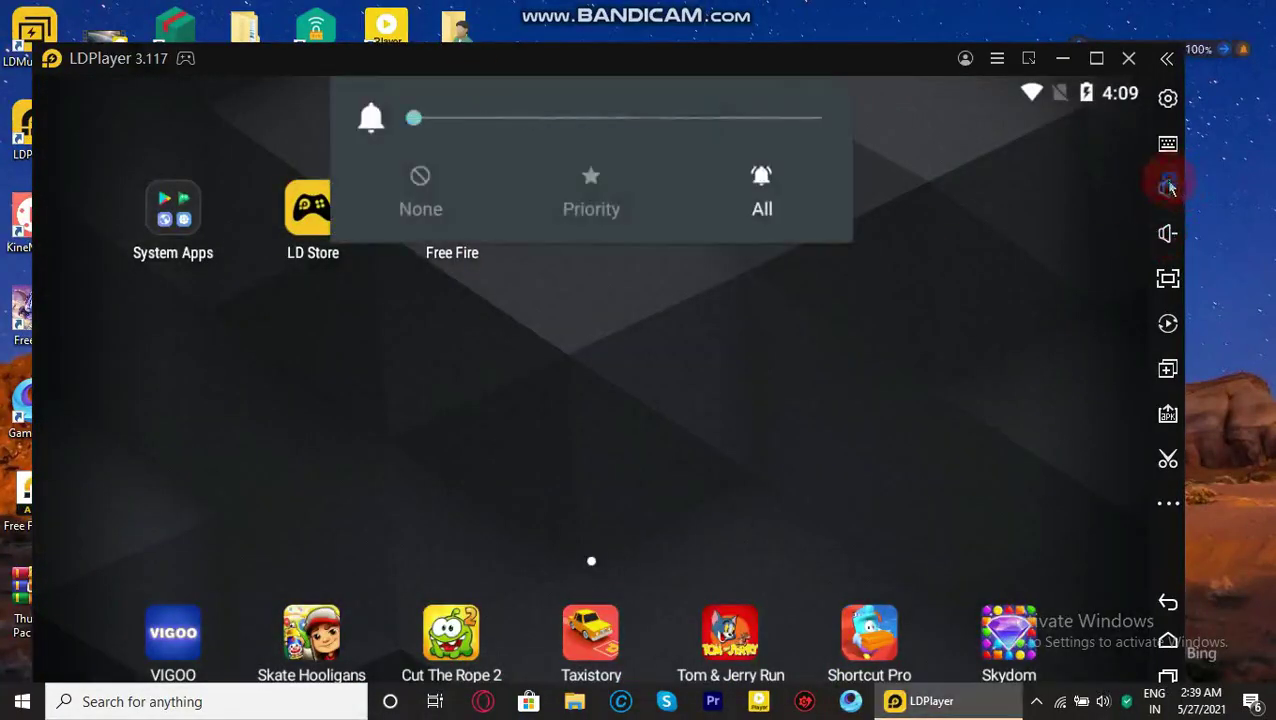